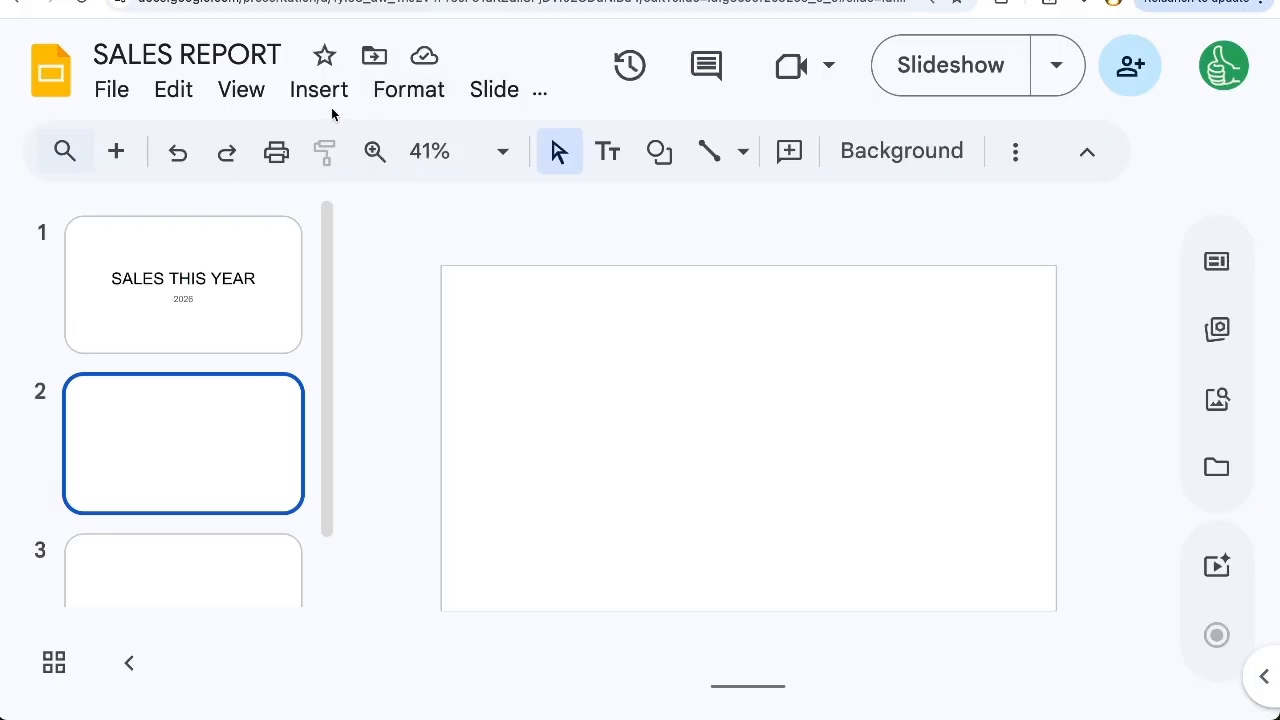
pyautogui.click(322, 96)
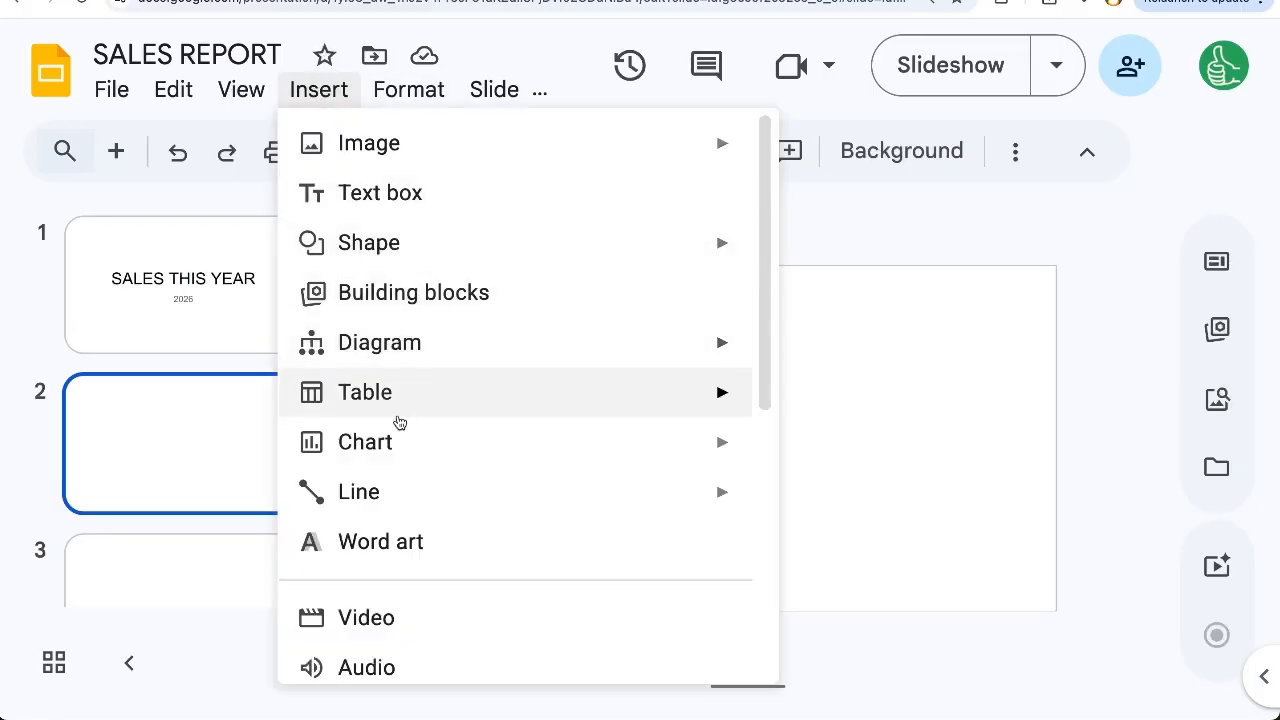
pyautogui.moveTo(408, 443)
pyautogui.moveTo(409, 413)
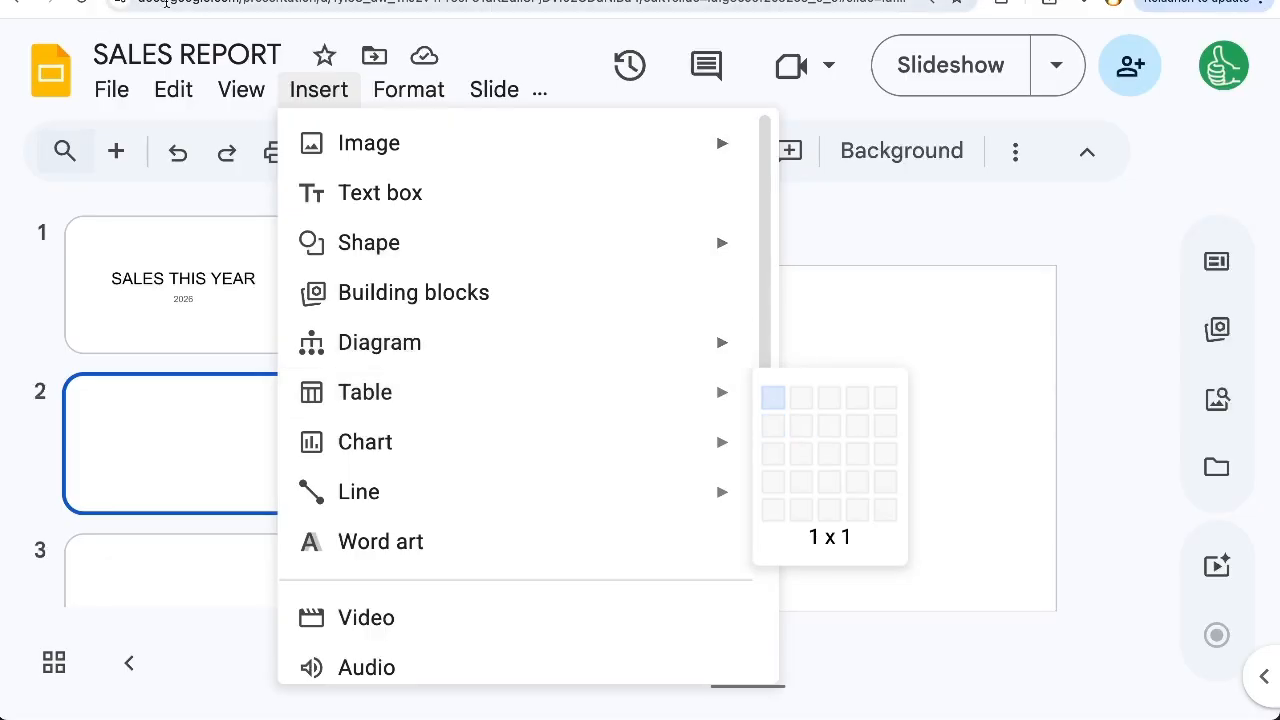
# Switch to the Sales spreadsheet and copy the Sales and Month range B1:C3, including the header row
pyautogui.click(312, 110)
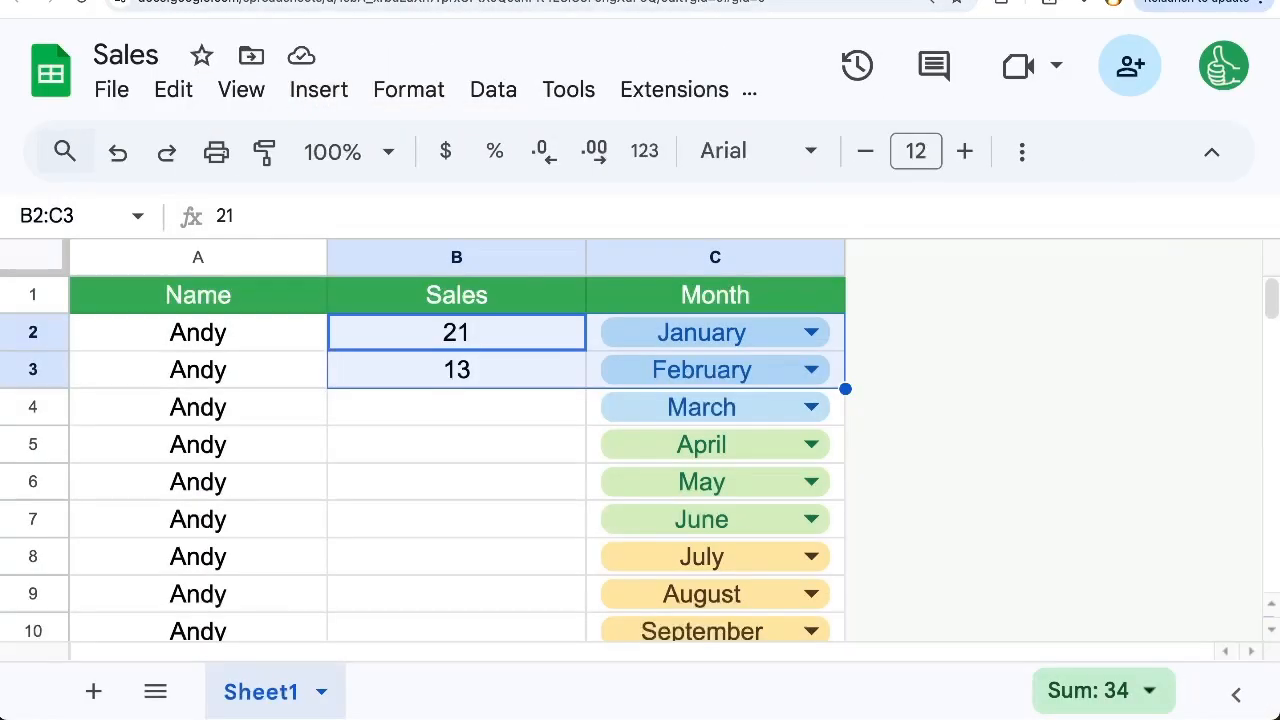
pyautogui.click(509, 374)
pyautogui.click(507, 331)
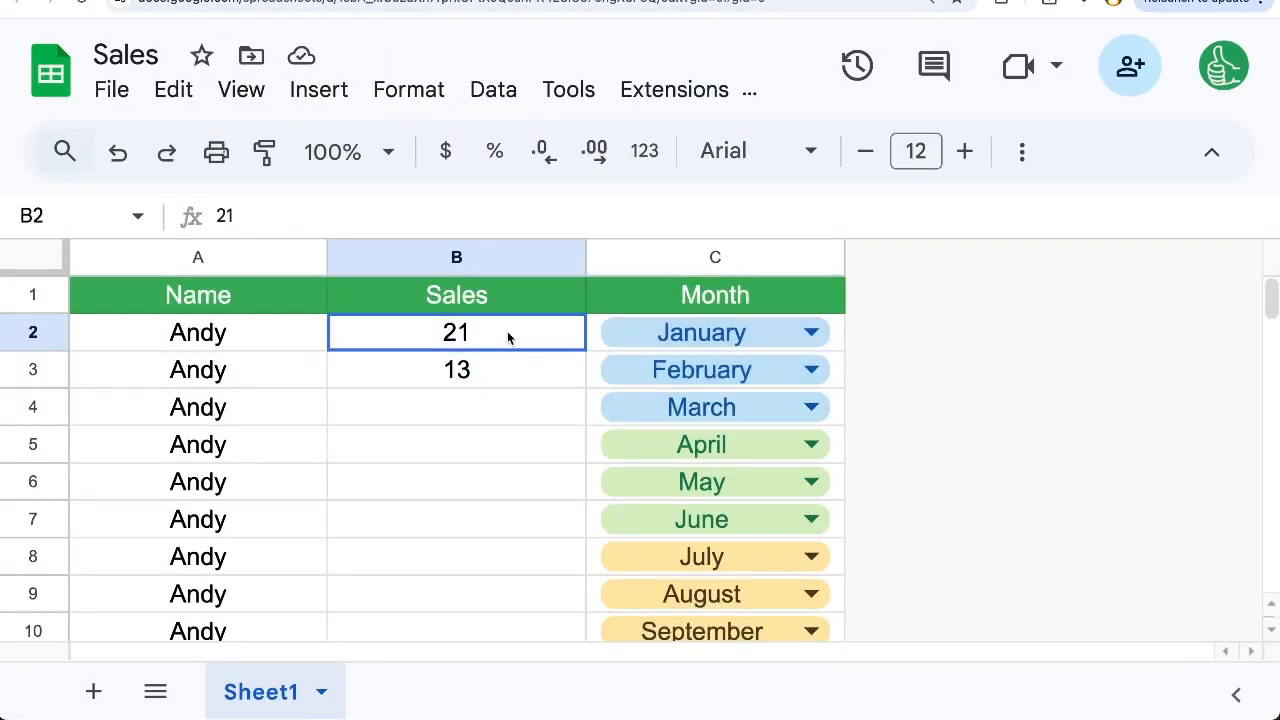
pyautogui.moveTo(510, 305); pyautogui.dragTo(688, 379)
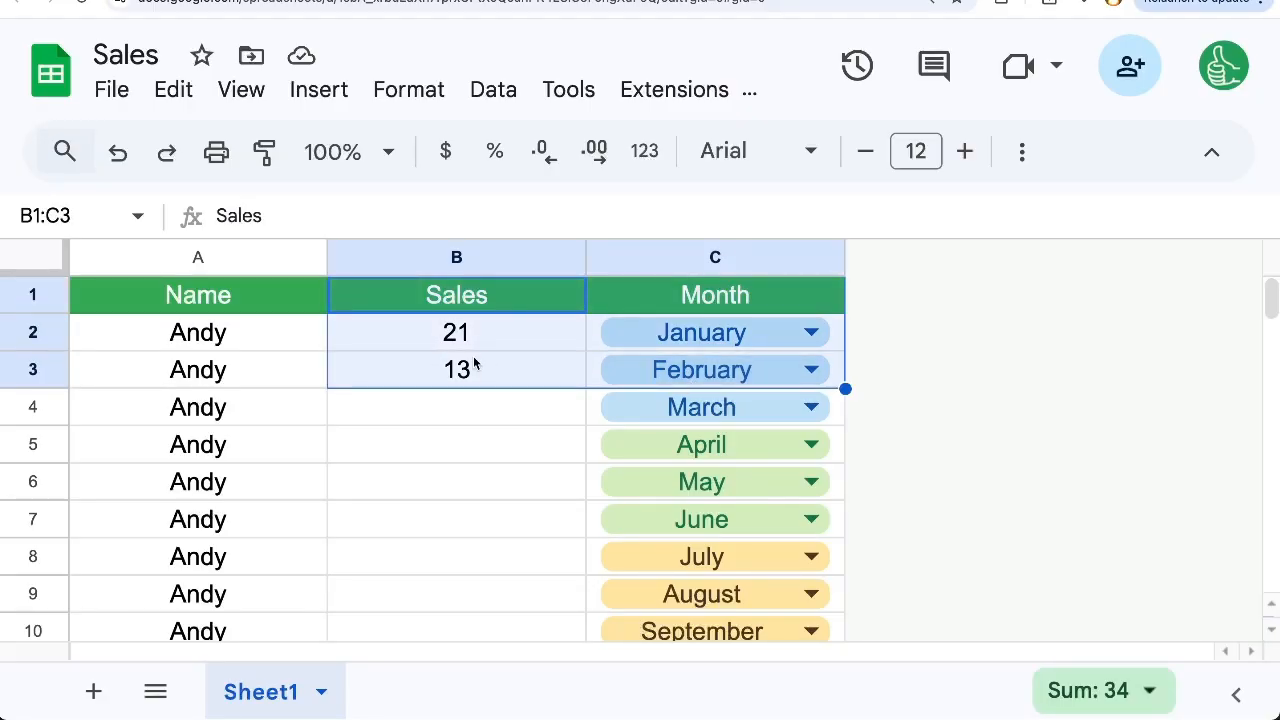
pyautogui.rightClick(494, 346)
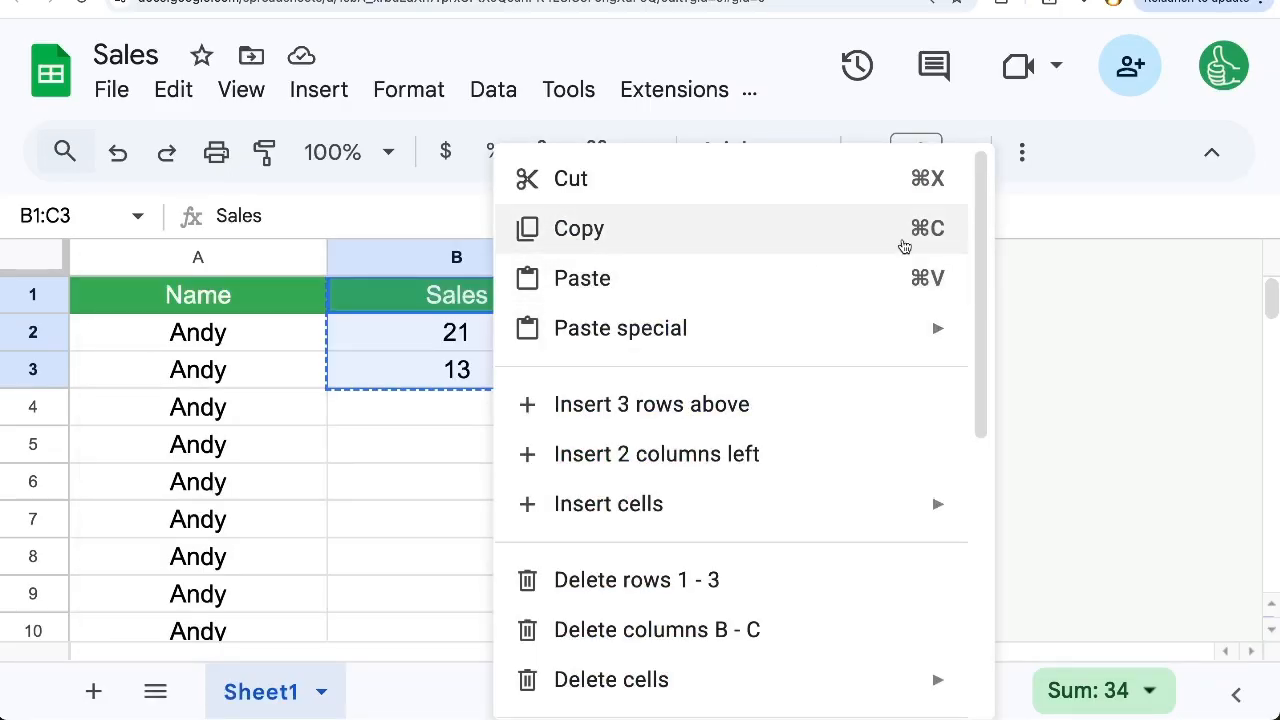
pyautogui.press('Escape')
# Switch to the SALES REPORT presentation and paste the copied table unlinked onto the blank slide 2
pyautogui.click(412, 1)
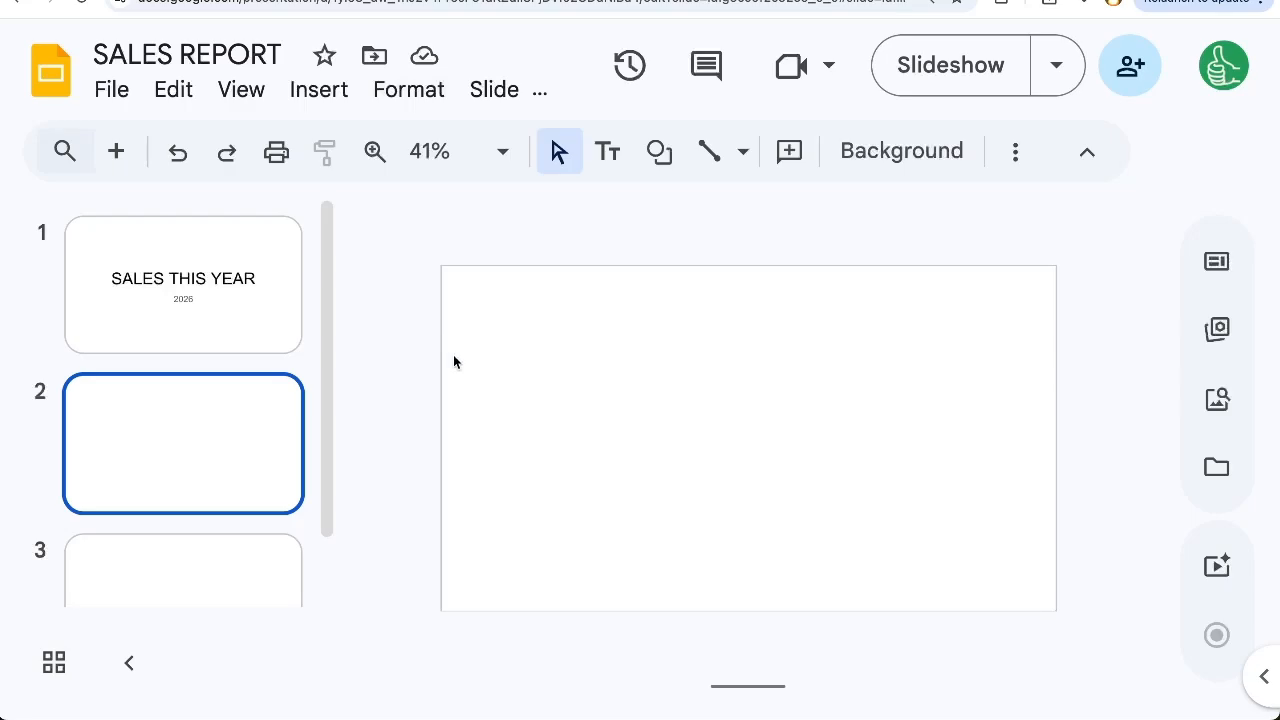
pyautogui.hotkey('ctrl', 'v')
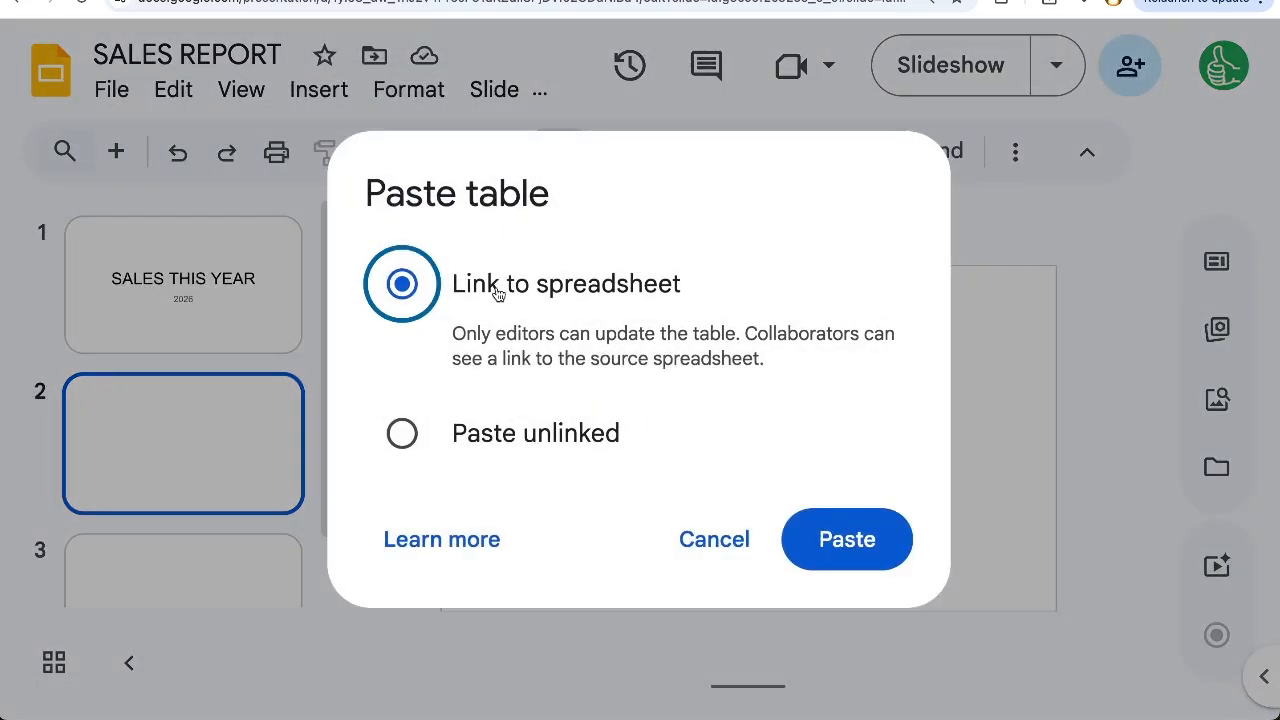
pyautogui.click(401, 433)
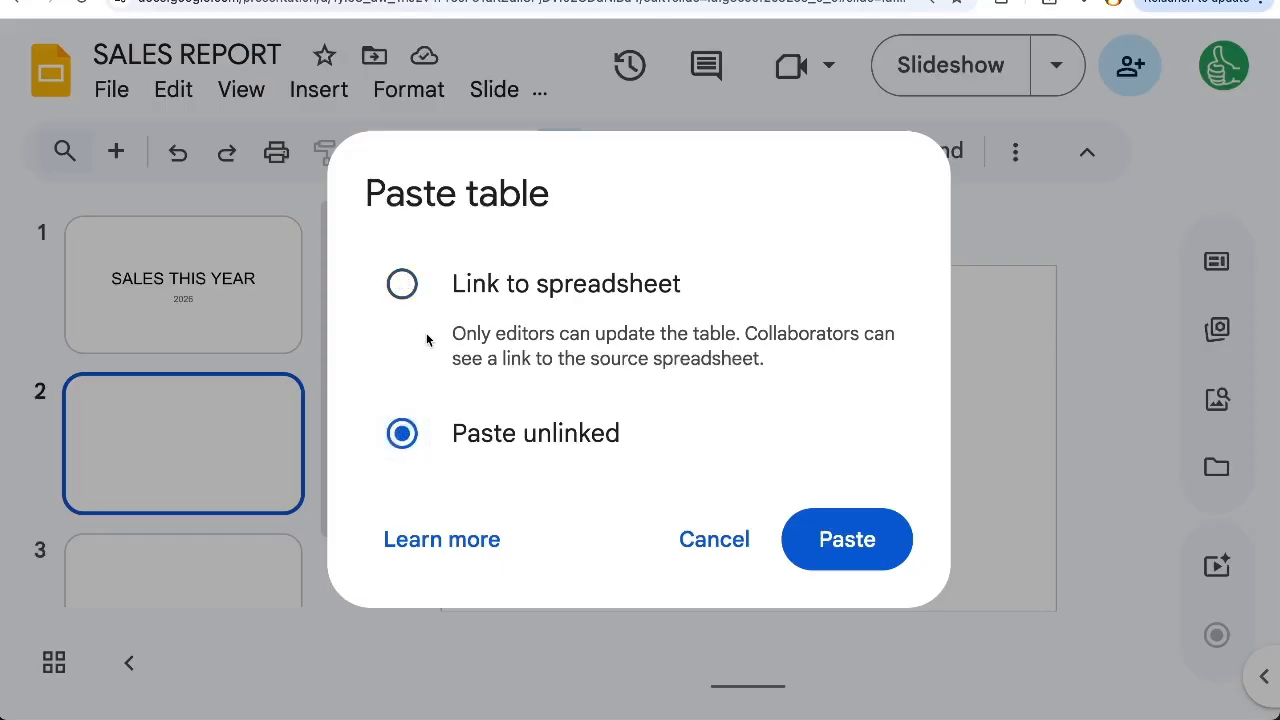
pyautogui.click(840, 546)
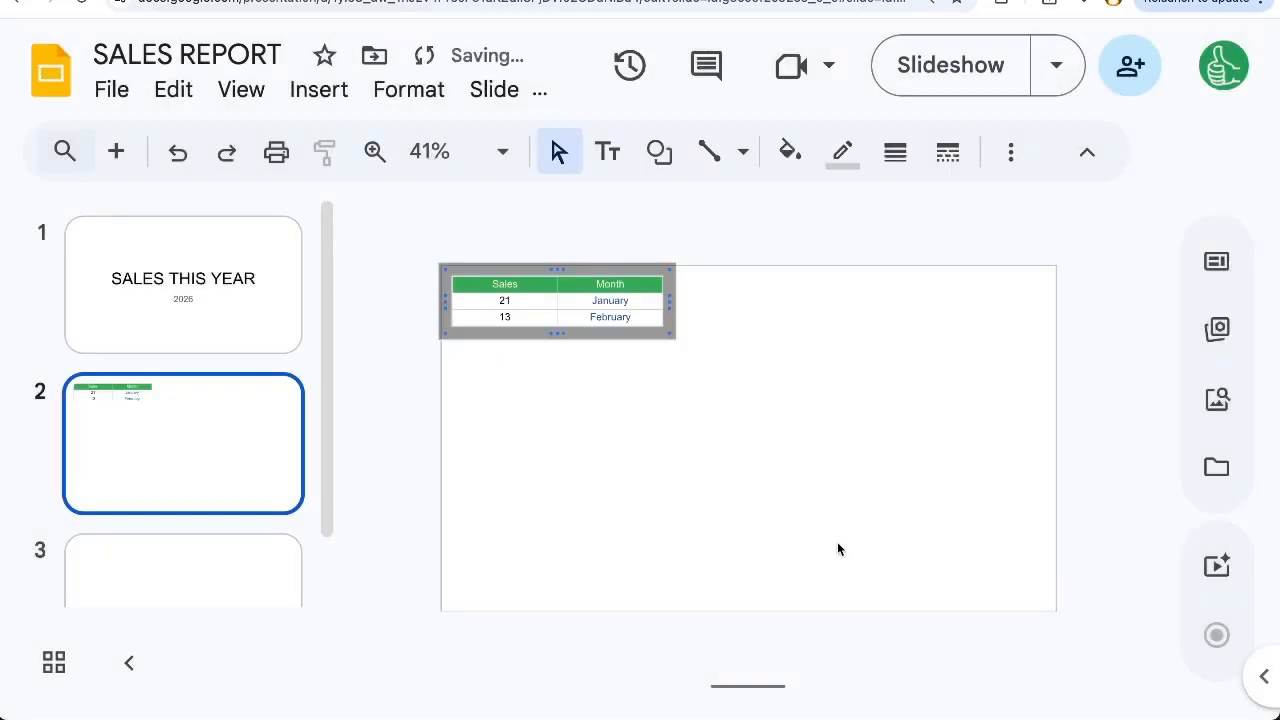
# Paste the copied table onto slide 3 with a link to the spreadsheet
pyautogui.click(167, 597)
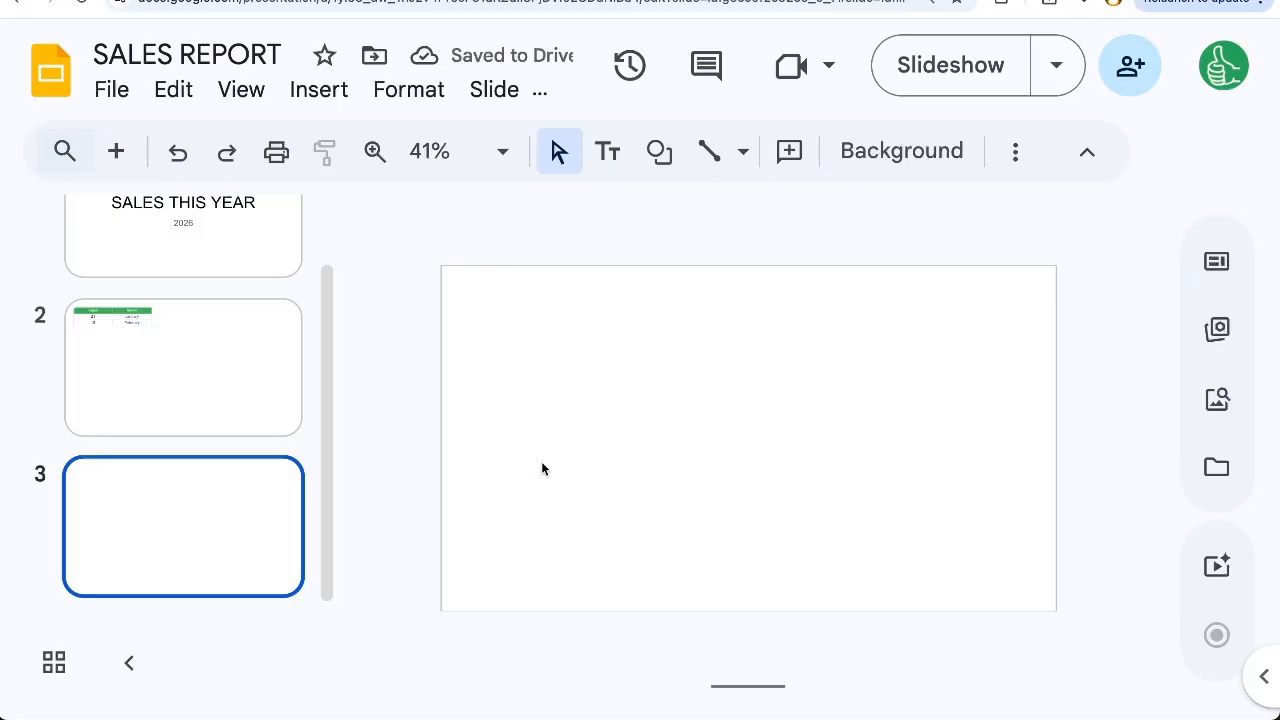
pyautogui.hotkey('ctrl', 'v')
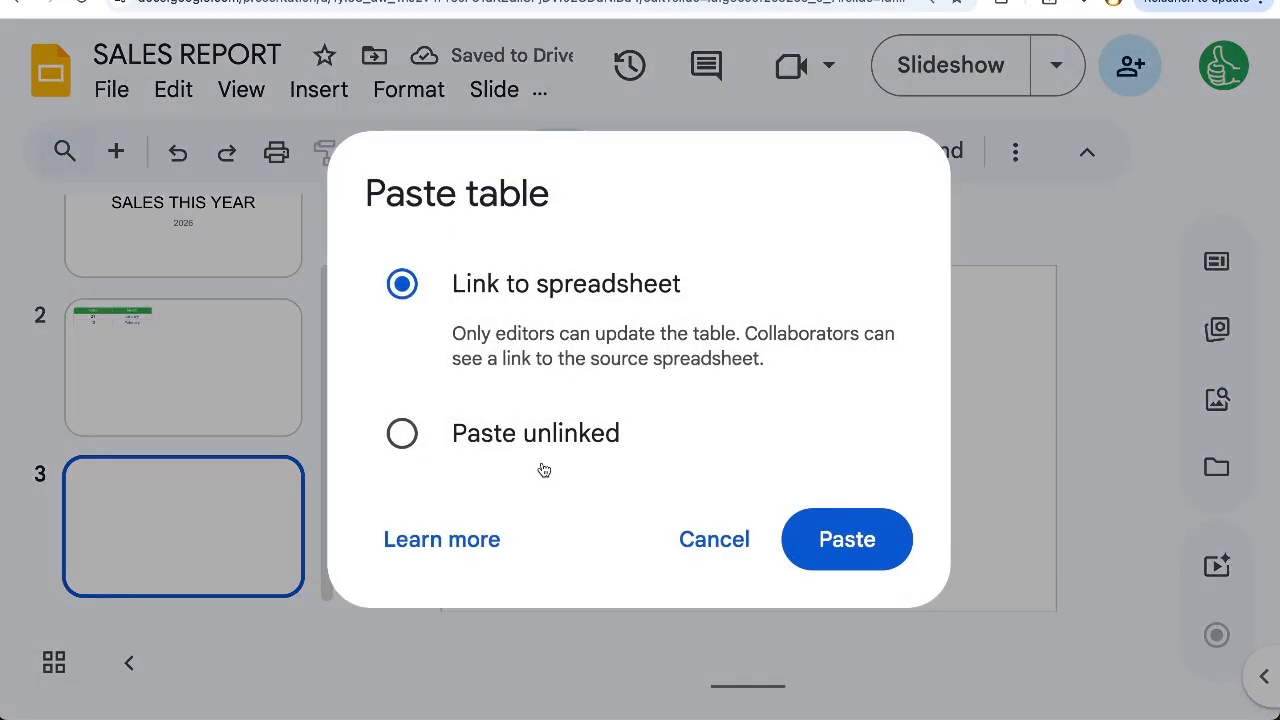
pyautogui.click(843, 518)
# Enlarge the unlinked table on slide 2 to about three quarters of the slide's width and two thirds of its height
pyautogui.click(230, 414)
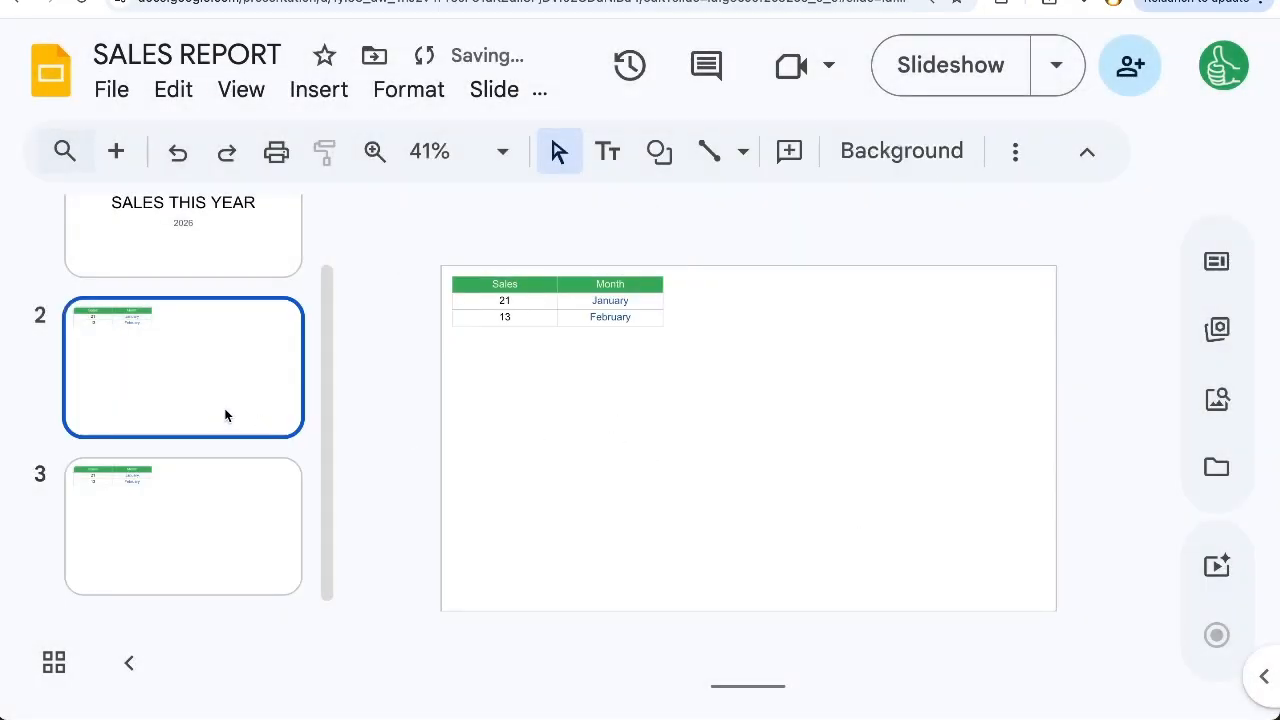
pyautogui.click(229, 484)
pyautogui.click(233, 388)
pyautogui.click(560, 312)
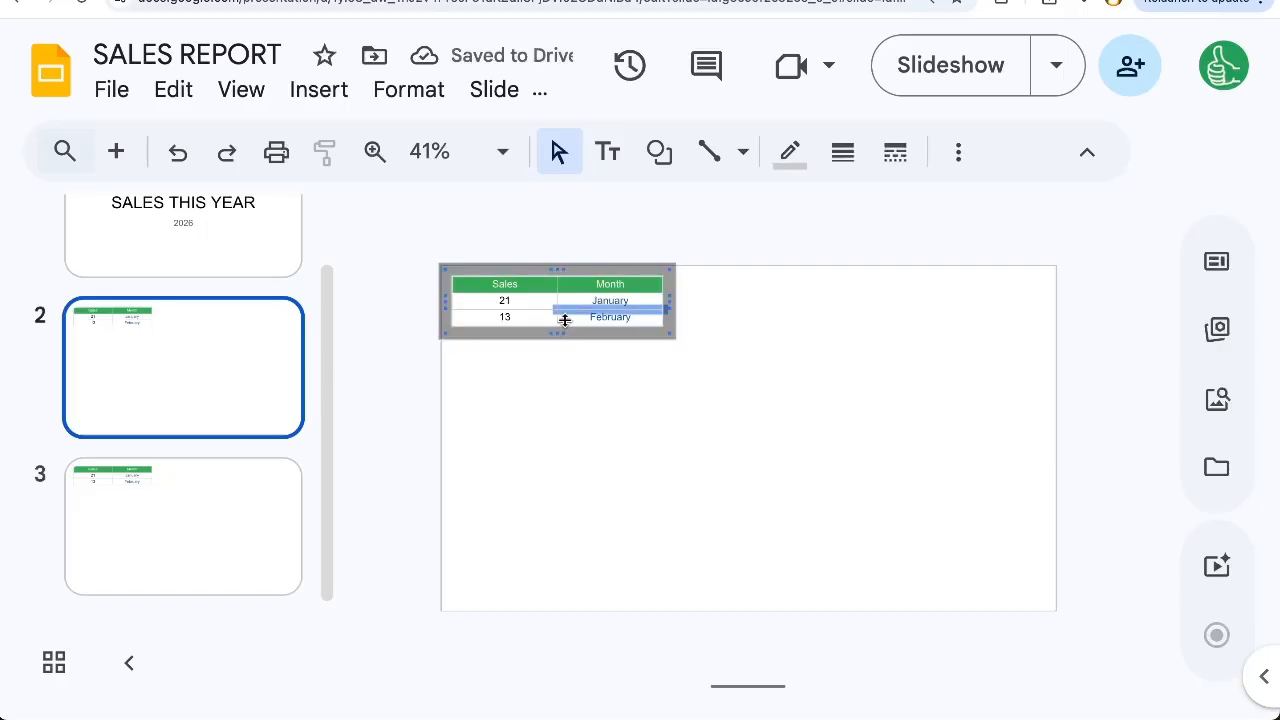
pyautogui.click(550, 388)
pyautogui.click(550, 312)
pyautogui.click(546, 306)
pyautogui.moveTo(605, 311); pyautogui.dragTo(893, 497)
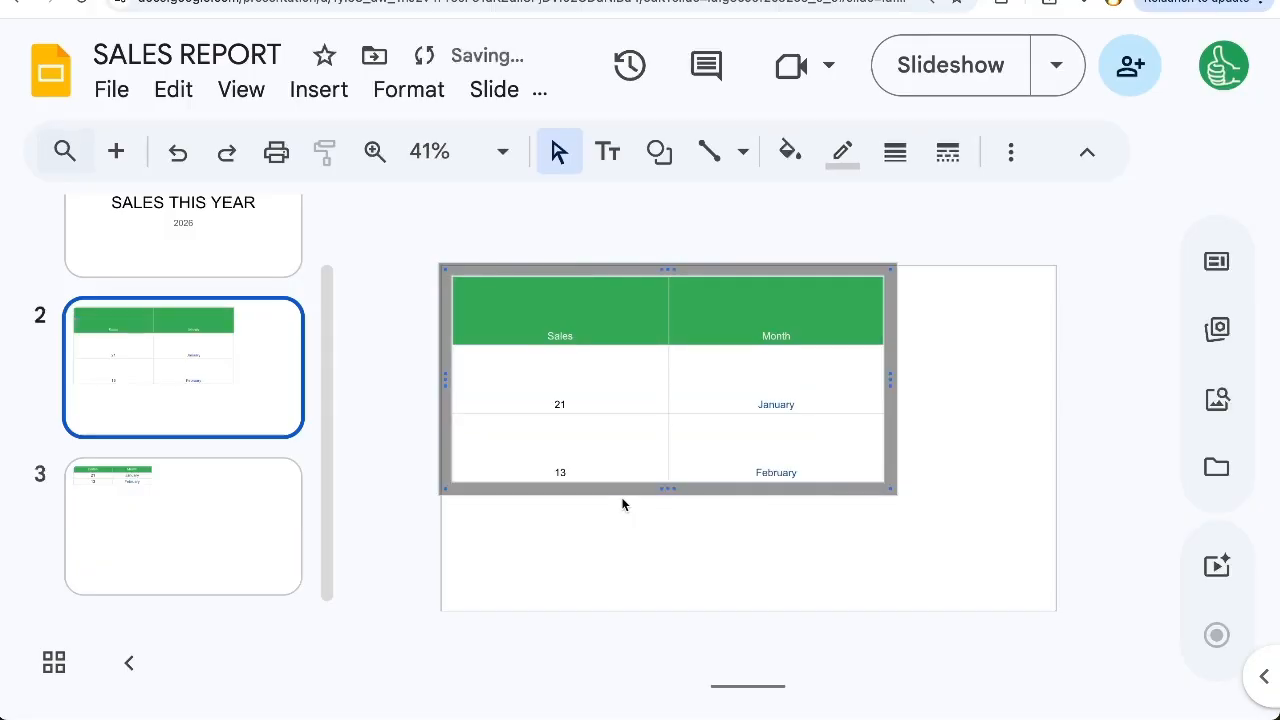
# Open the source spreadsheet of the linked table on slide 3, and return to the presentation
pyautogui.click(188, 544)
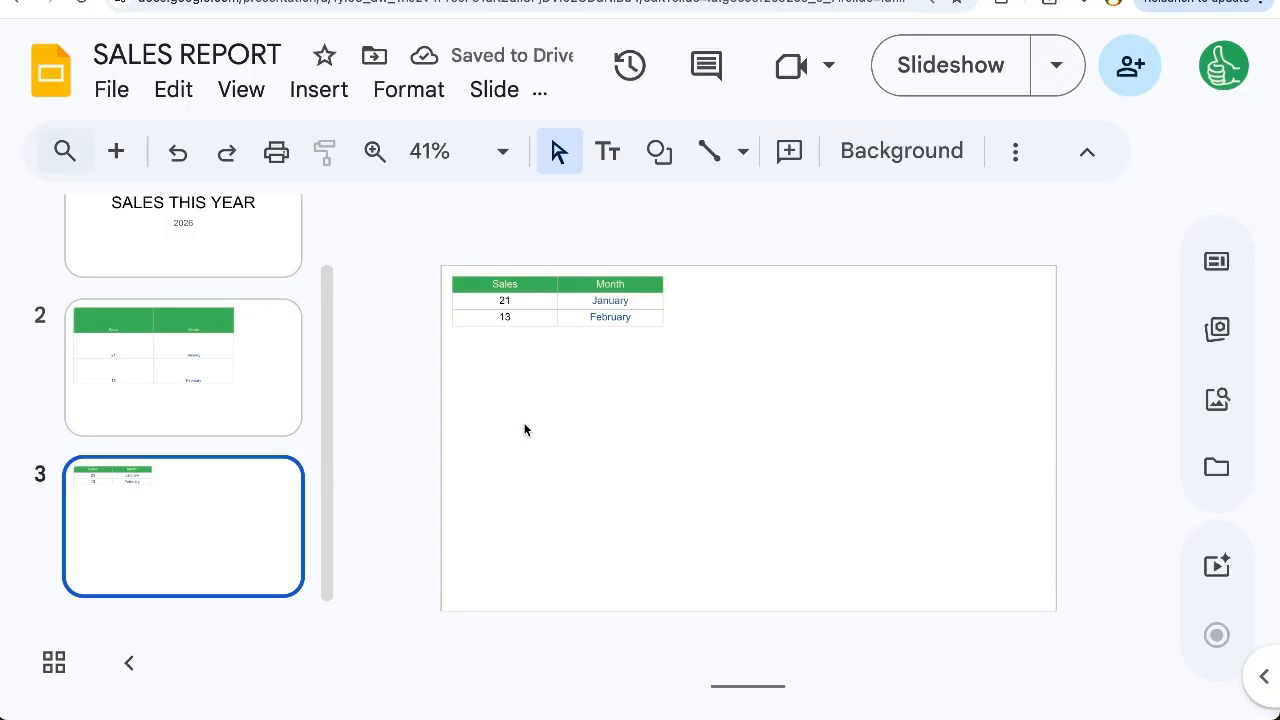
pyautogui.click(537, 314)
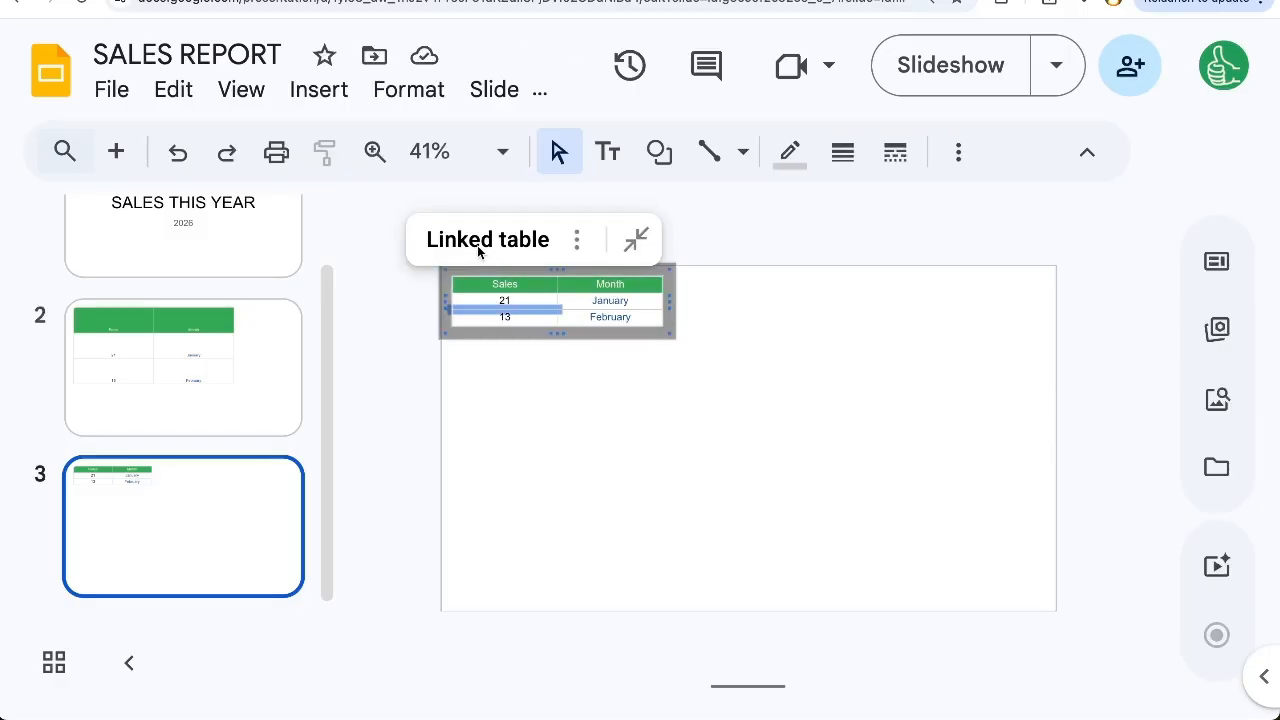
pyautogui.click(585, 240)
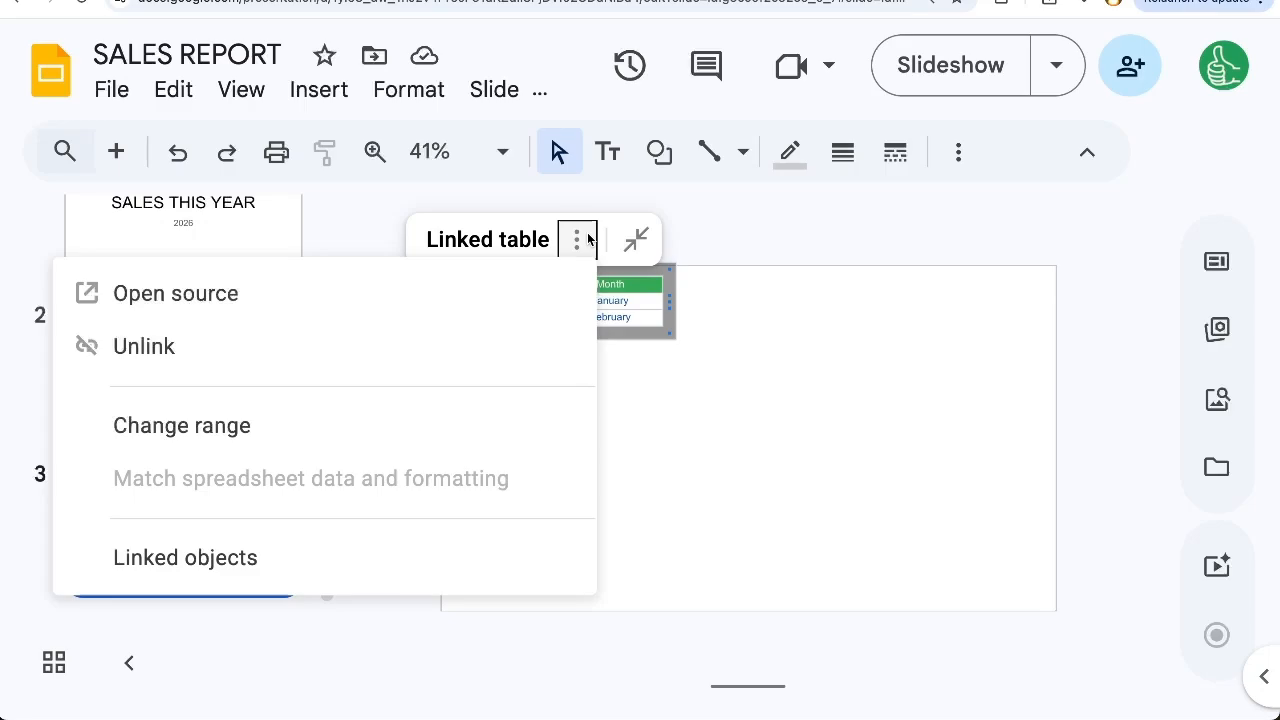
pyautogui.click(168, 311)
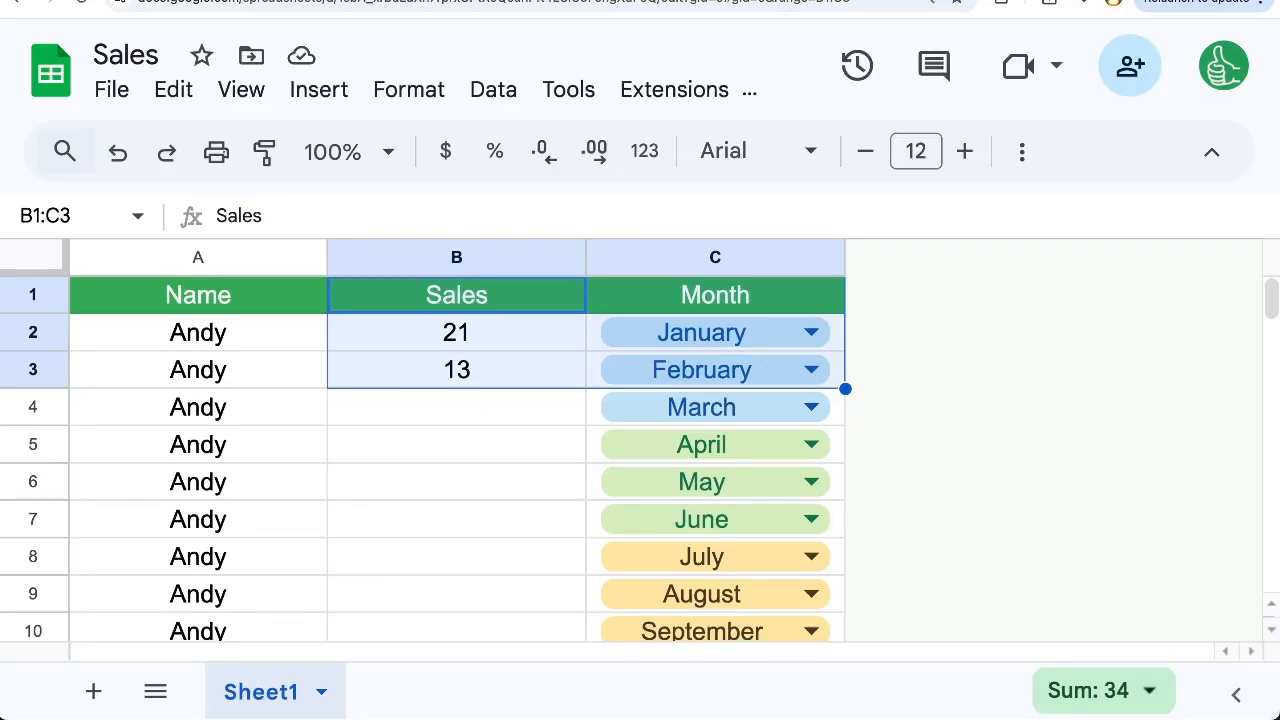
pyautogui.click(350, 0)
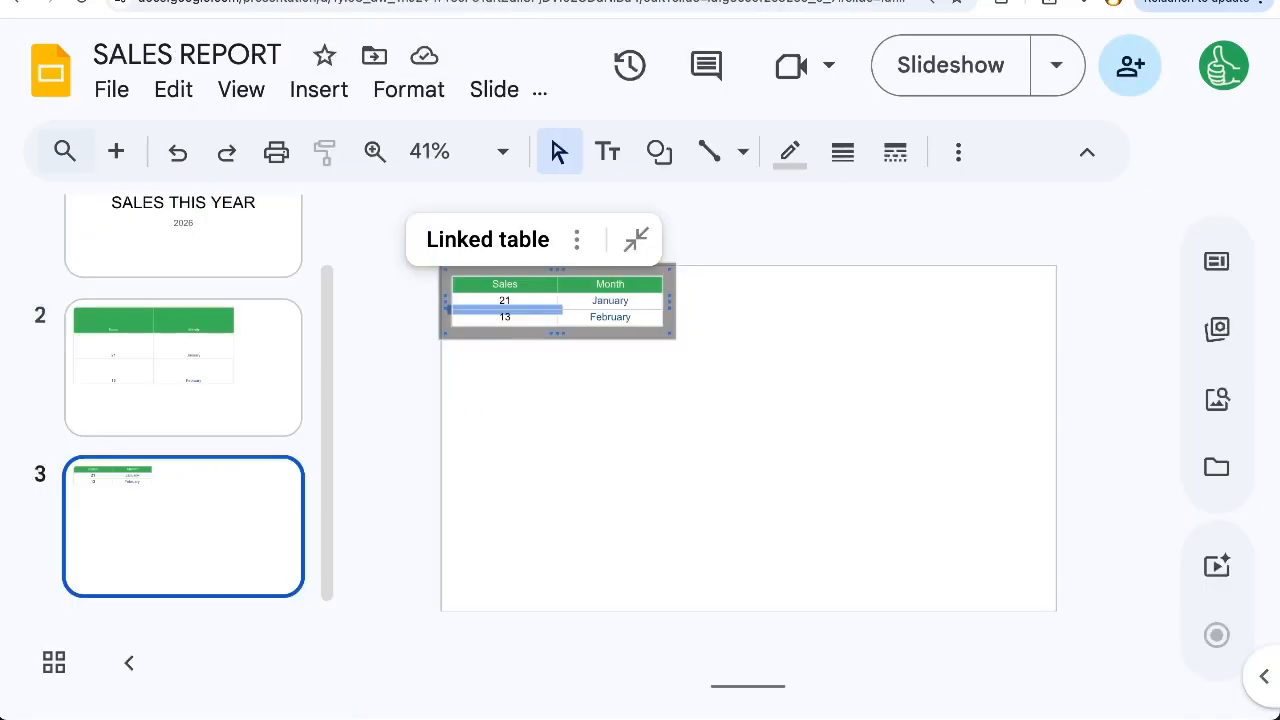
pyautogui.click(601, 498)
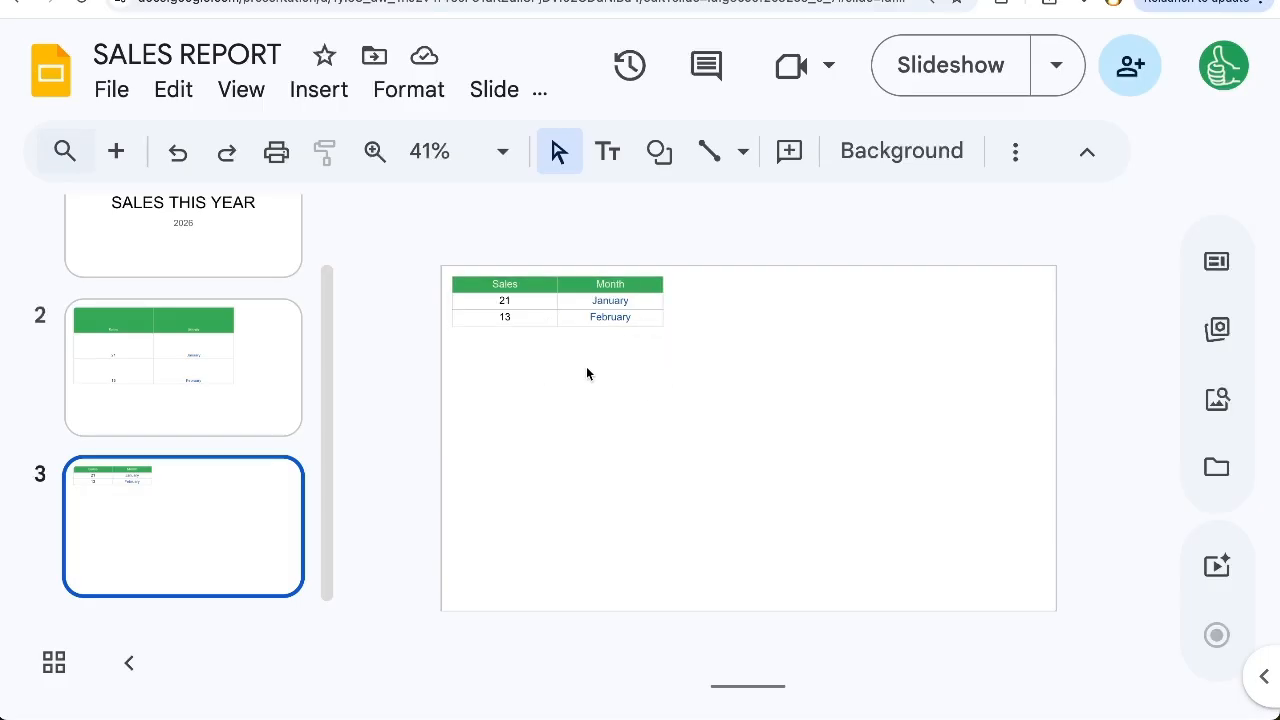
# Add a text box below the linked table on slide 3 reading "Updated: March 2nd. See Sheet for any more Details"
pyautogui.click(608, 151)
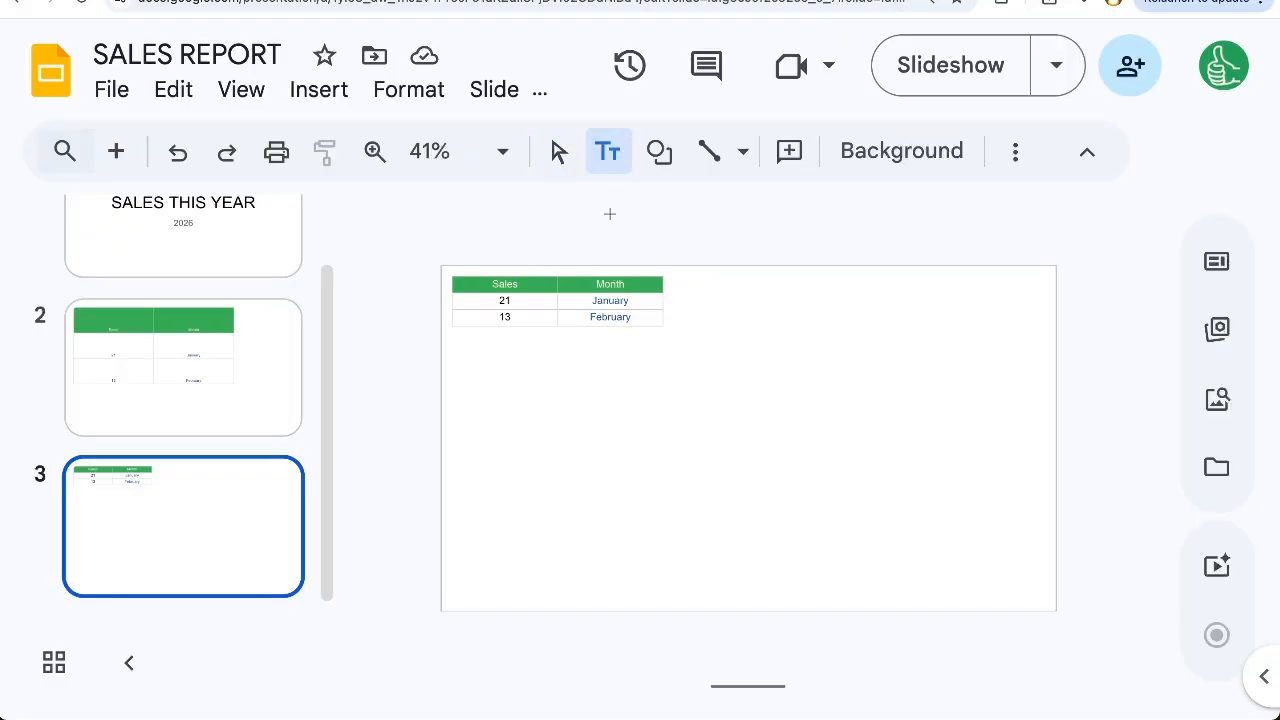
pyautogui.click(605, 369)
pyautogui.write('Update')
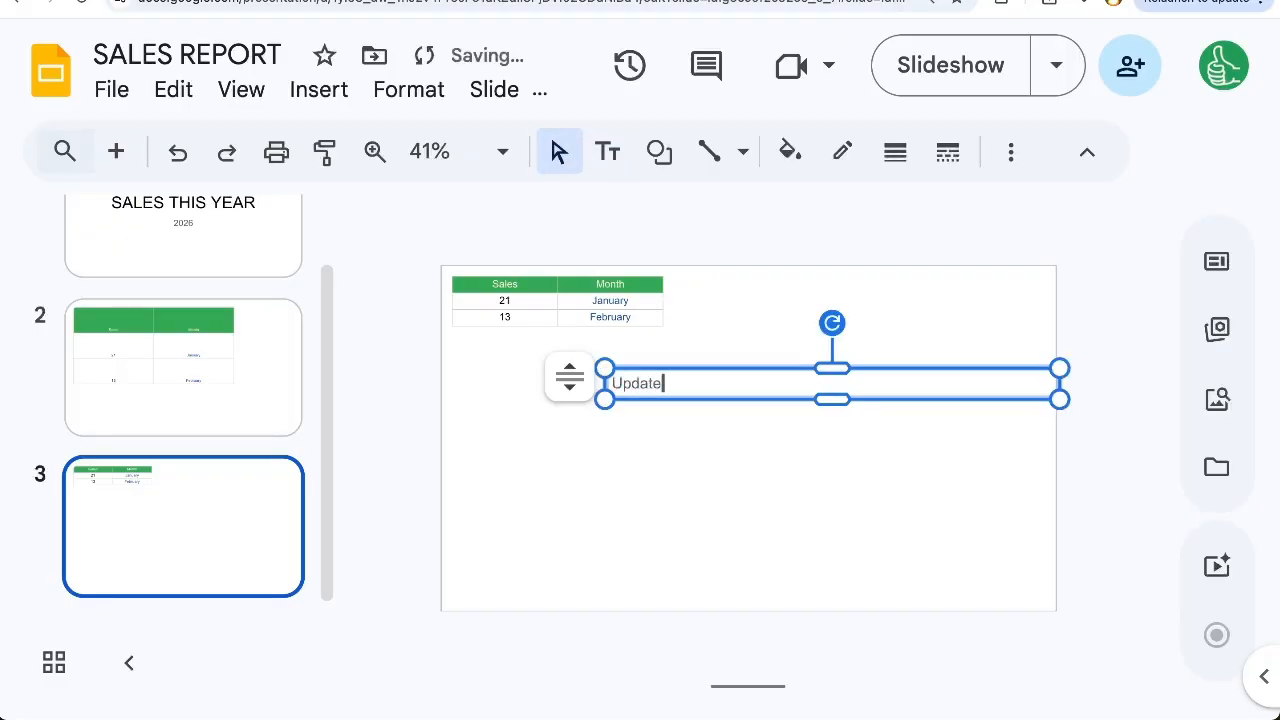
pyautogui.write('d: March 2nd. Se')
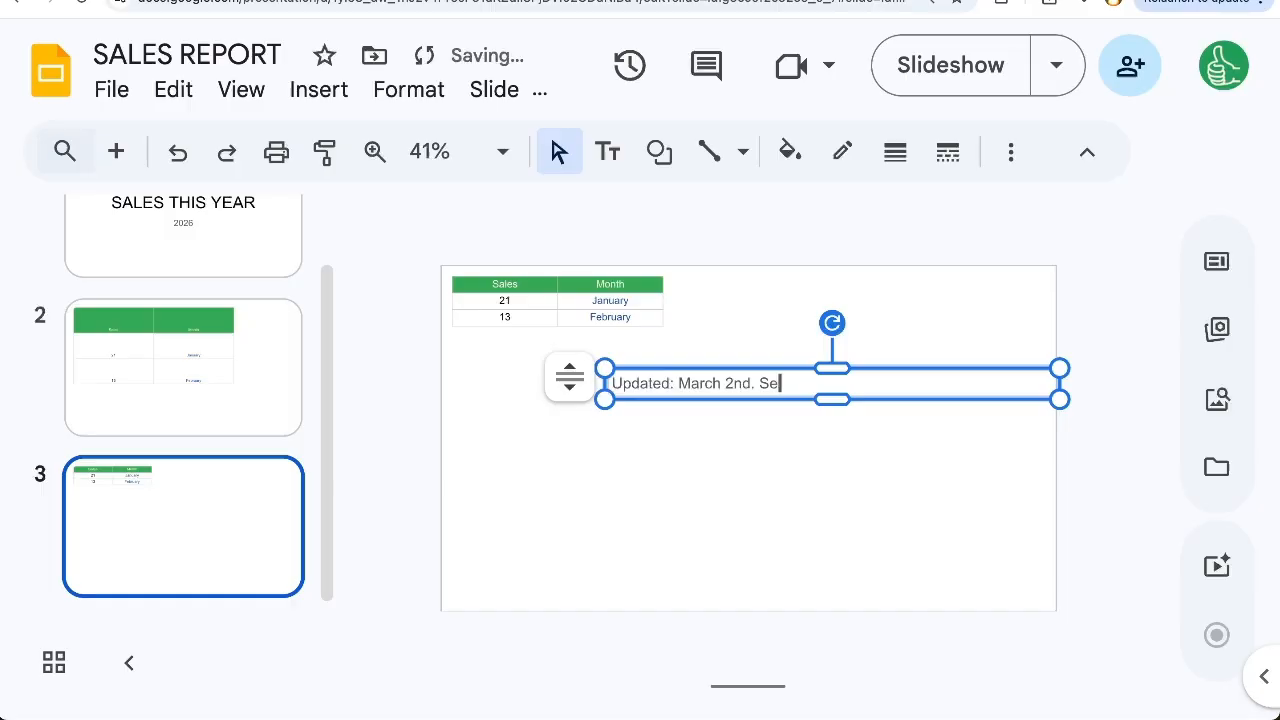
pyautogui.write('e Sheet for any more Details')
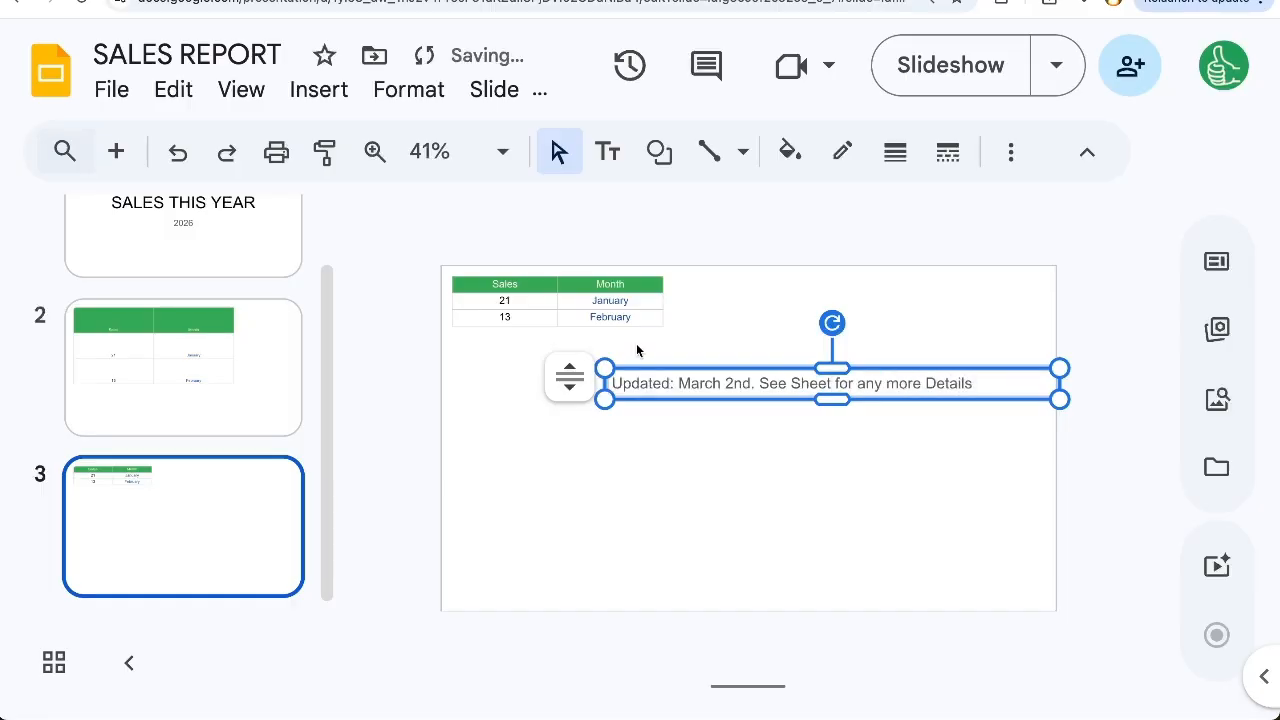
pyautogui.click(710, 345)
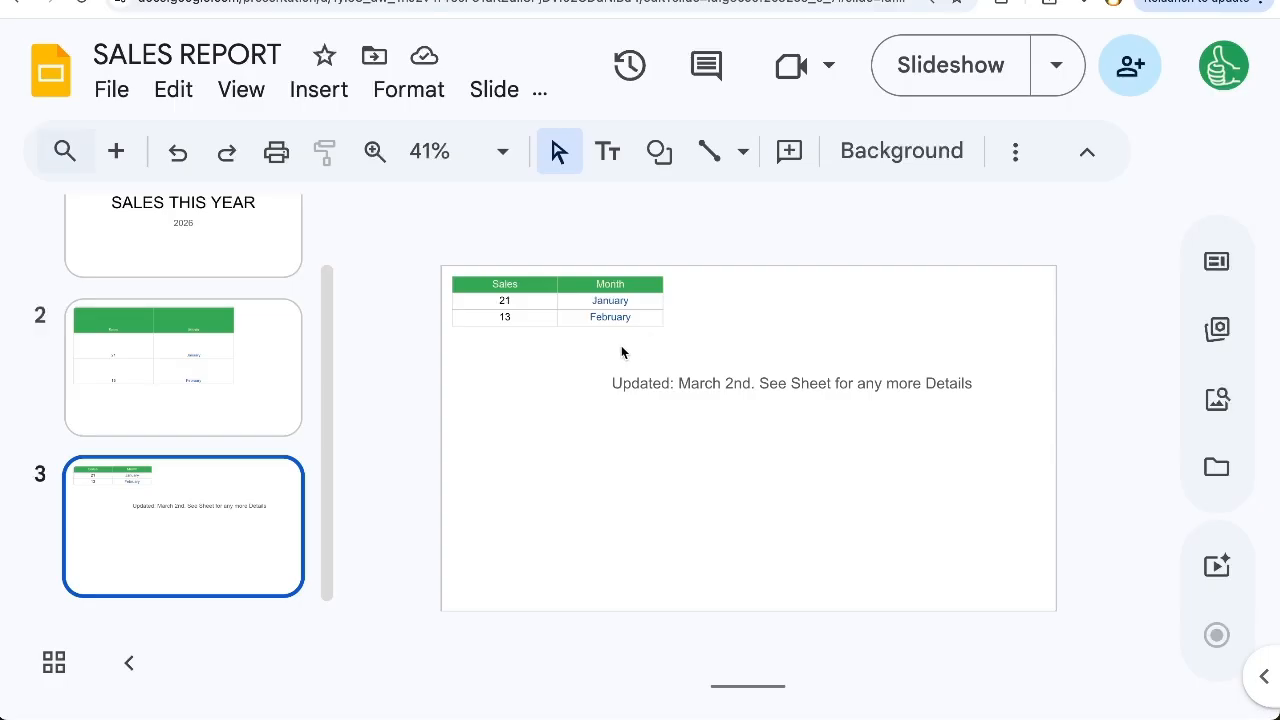
pyautogui.click(594, 316)
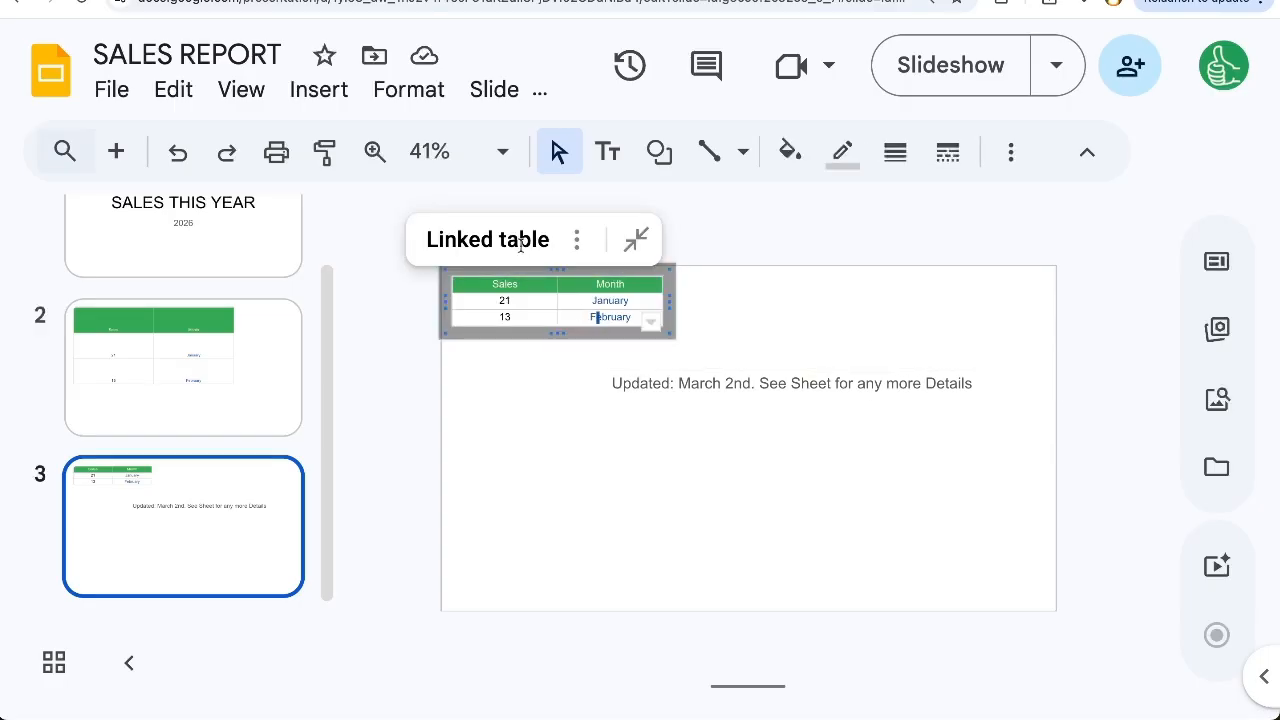
pyautogui.click(662, 419)
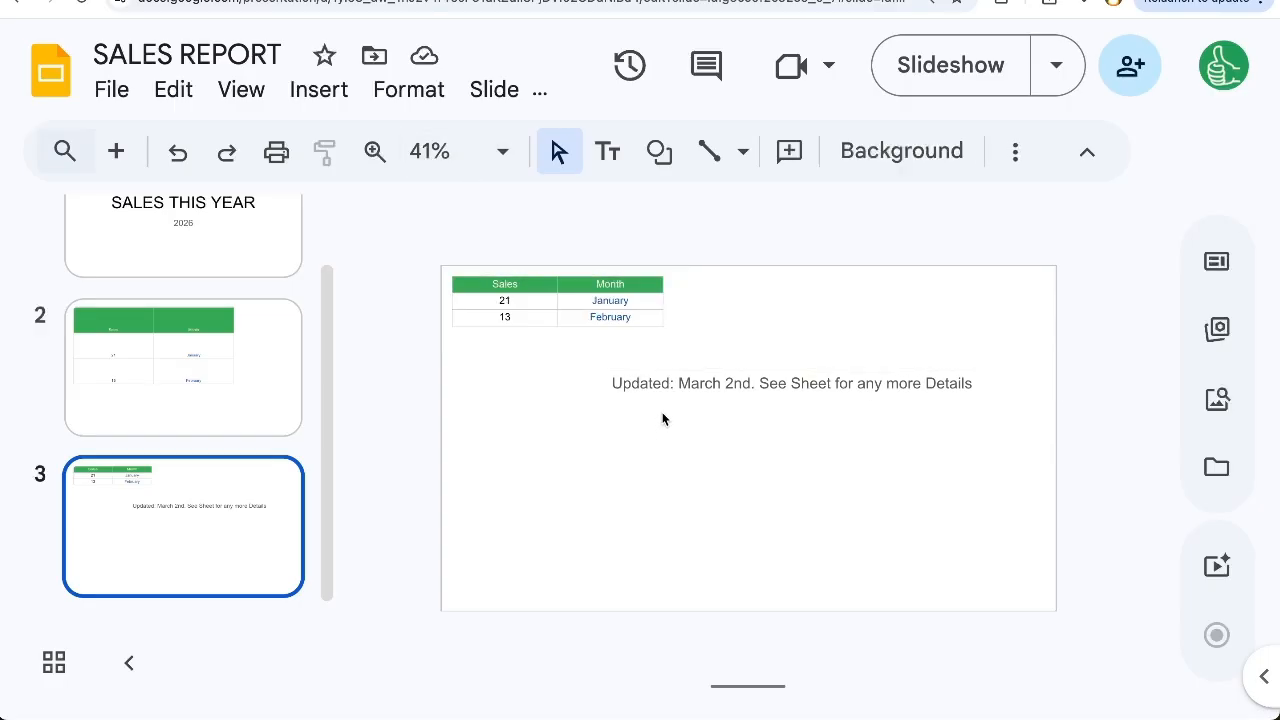
# Switch to the Sales spreadsheet and set the January sales in B2 to 44 and the February sales in B3 to 34
pyautogui.hotkey('ctrl', 'Tab')
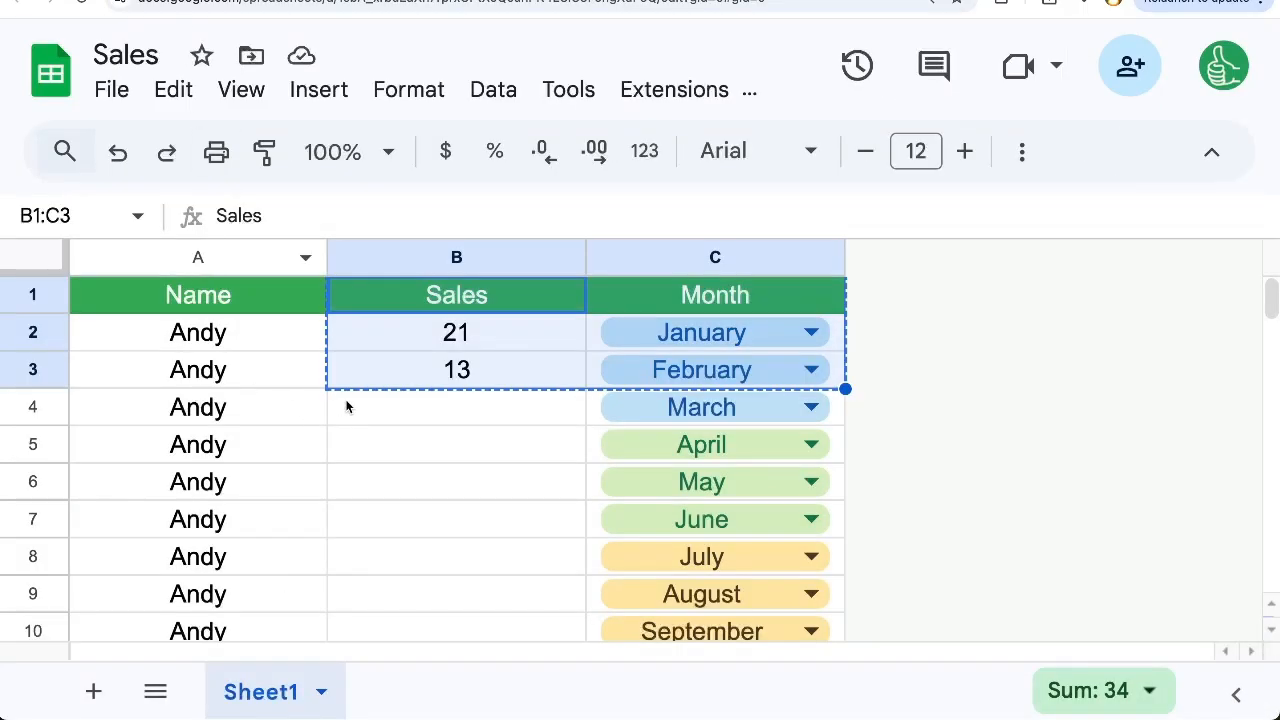
pyautogui.click(474, 358)
pyautogui.click(487, 333)
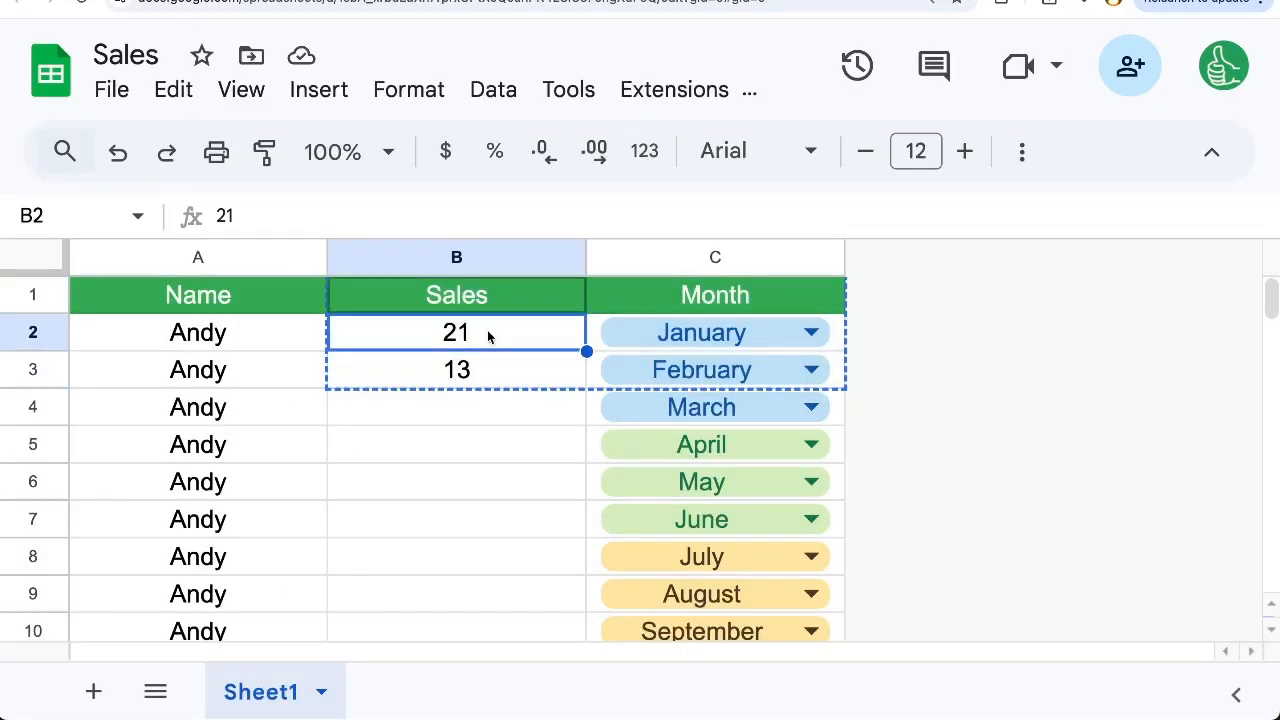
pyautogui.write('44')
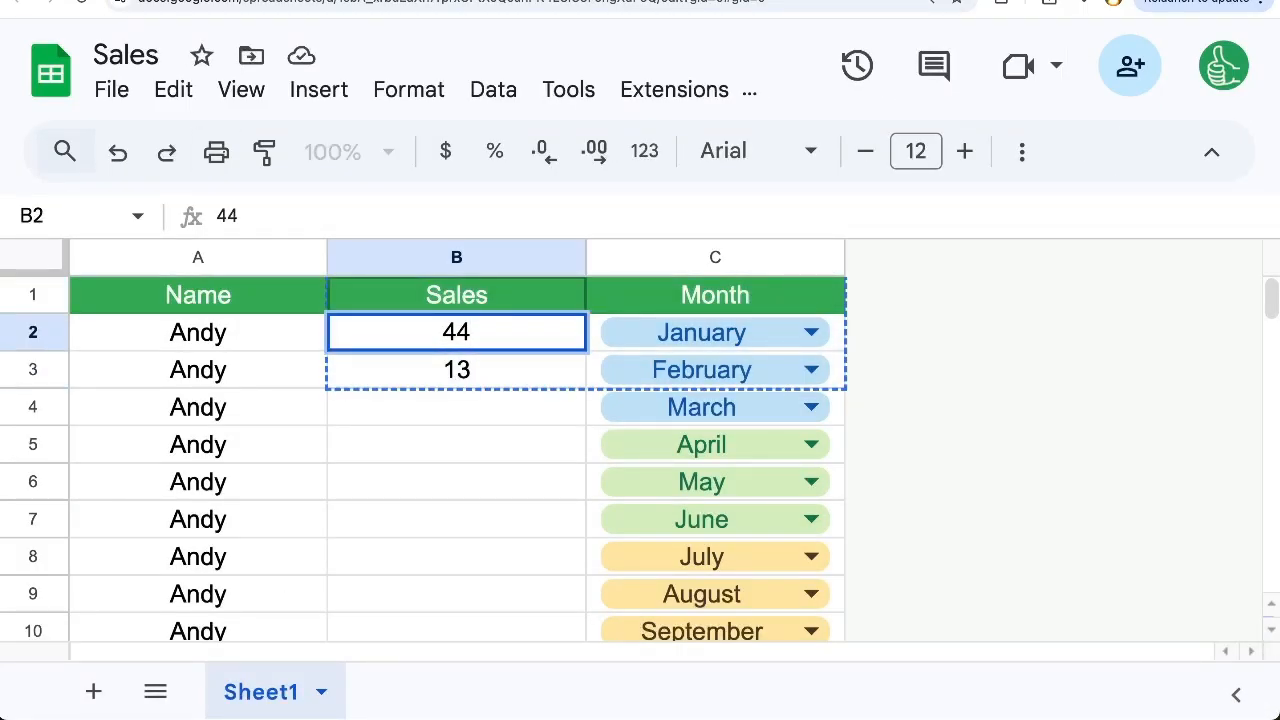
pyautogui.press('Return')
pyautogui.write('34')
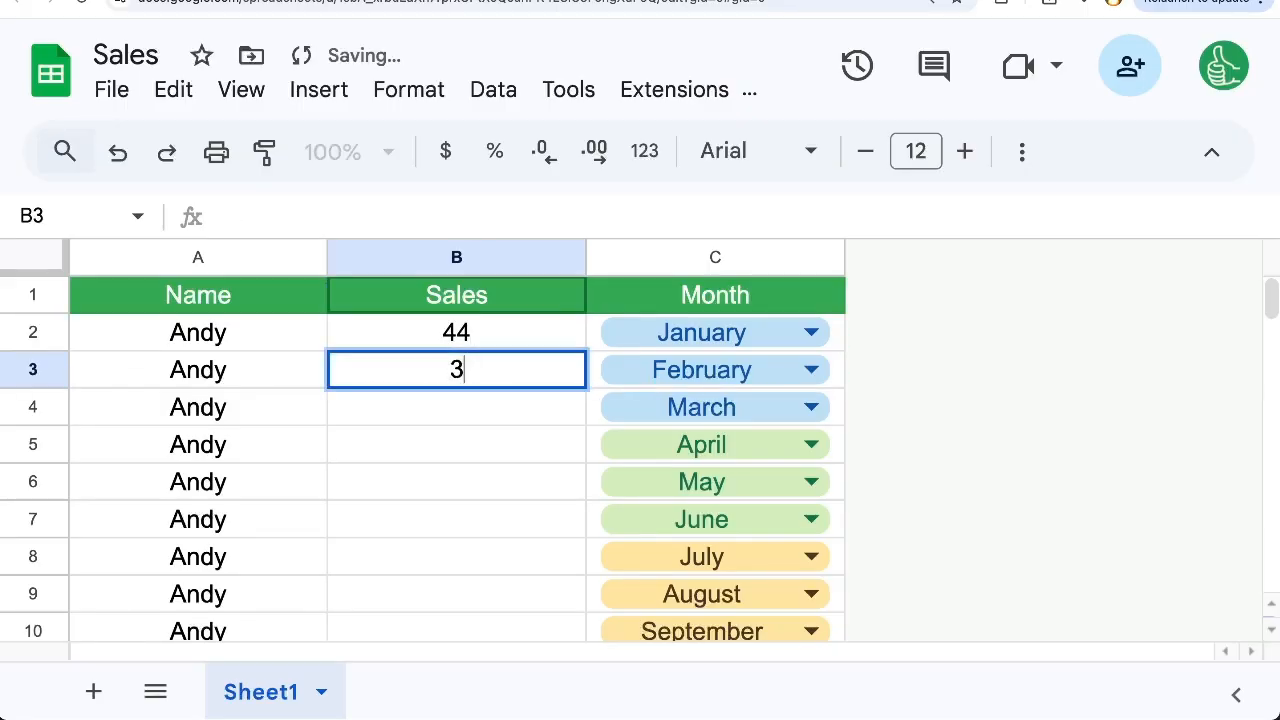
pyautogui.press('Return')
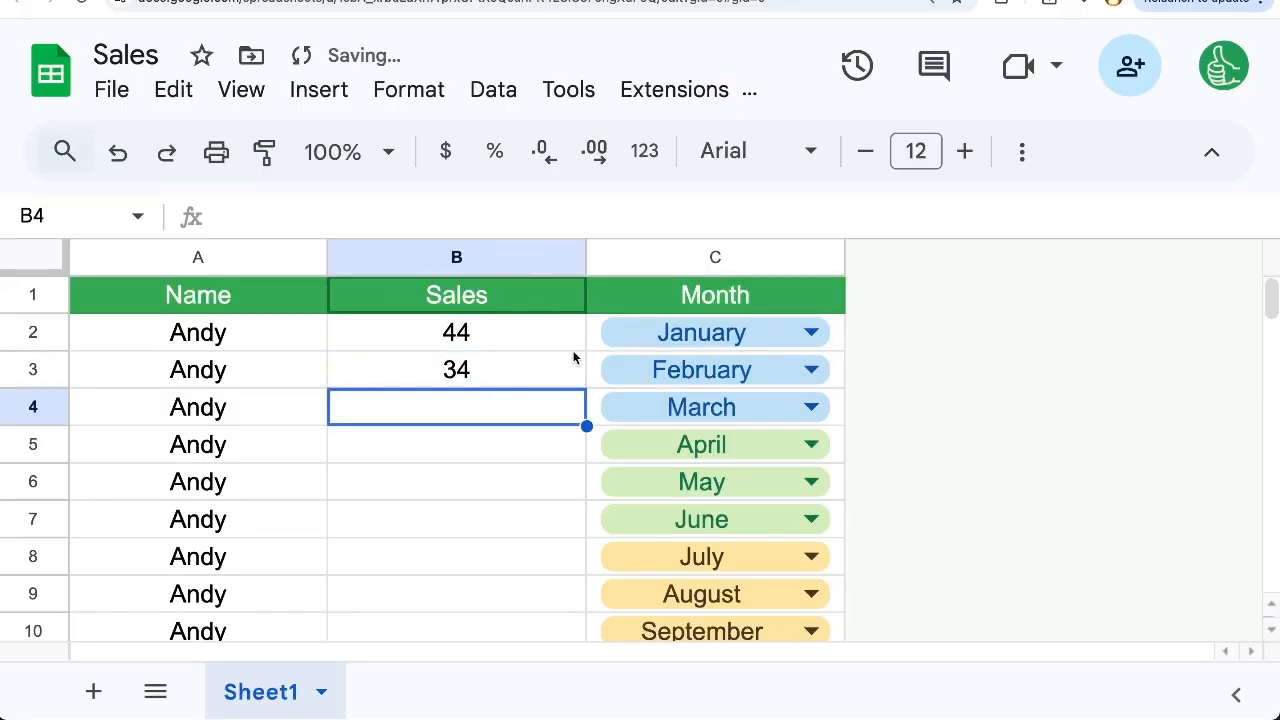
# Return to the SALES REPORT presentation and compare the tables on slides 2 and 3 with the edited sales values
pyautogui.hotkey('ctrl', 'Tab')
pyautogui.click(263, 375)
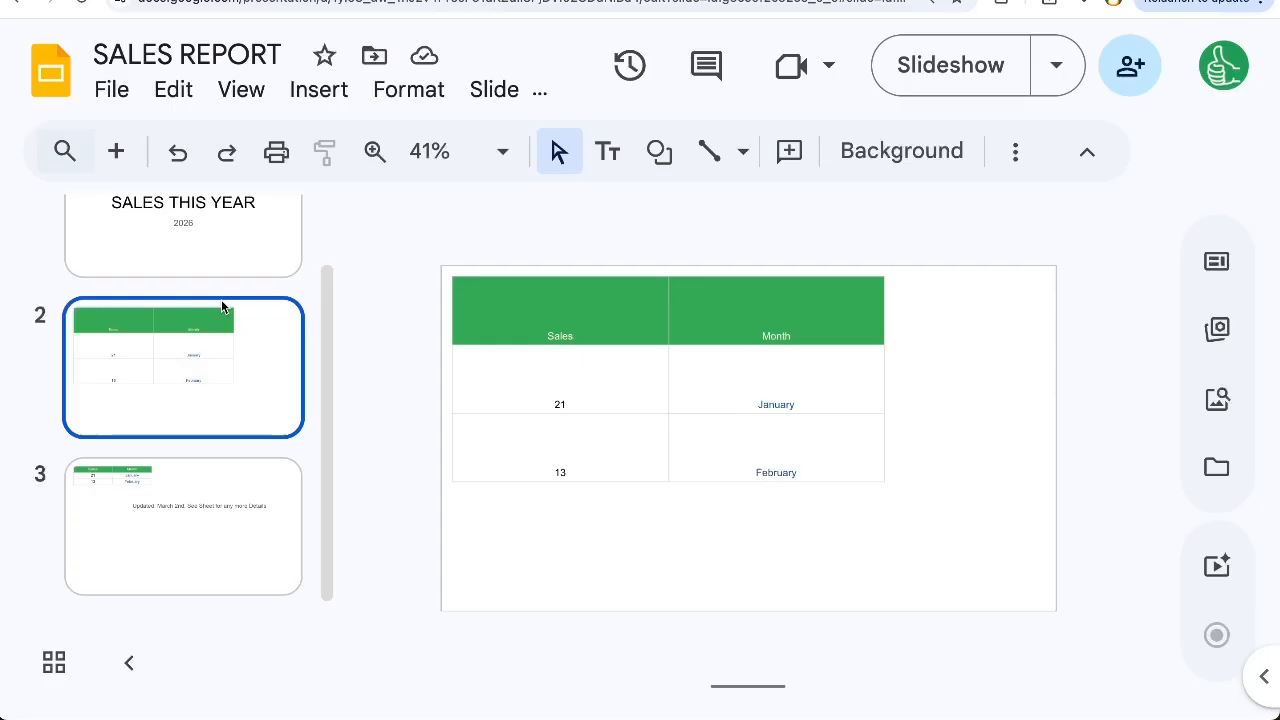
pyautogui.click(257, 537)
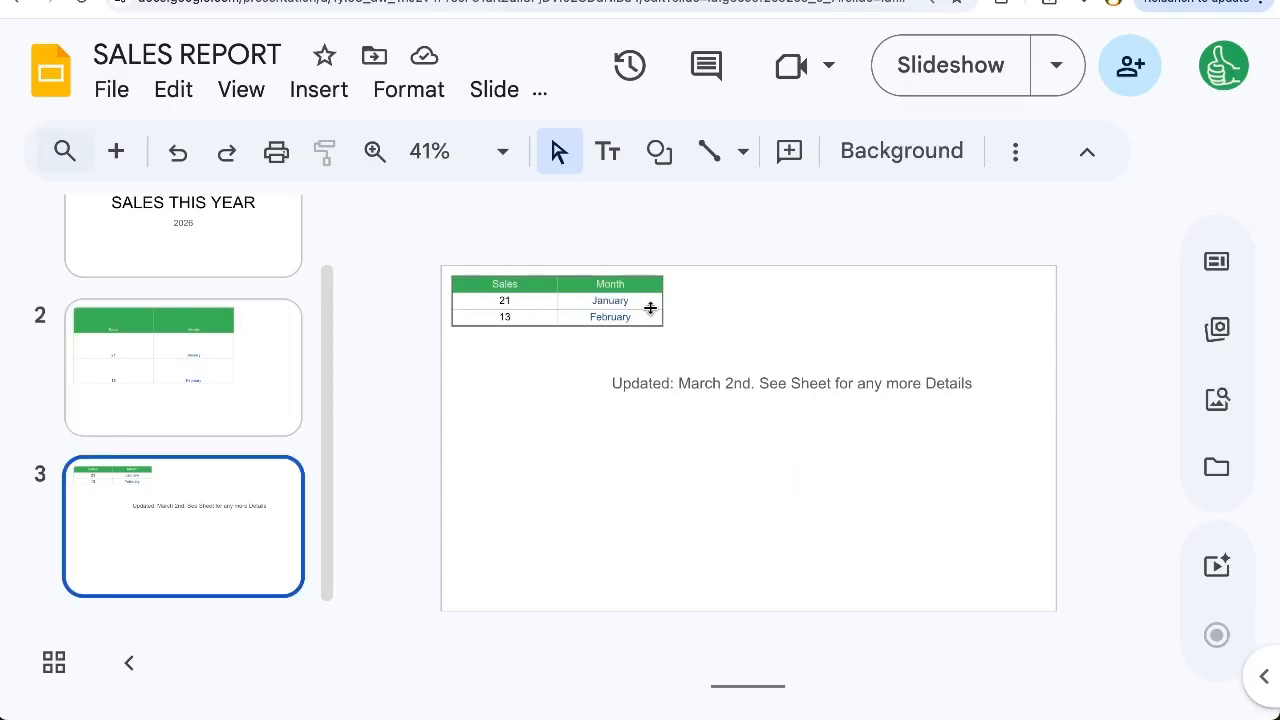
# Review the January and February sales in the Sales spreadsheet, and inspect the unlinked table on slide 2 of the SALES REPORT presentation
pyautogui.click(554, 318)
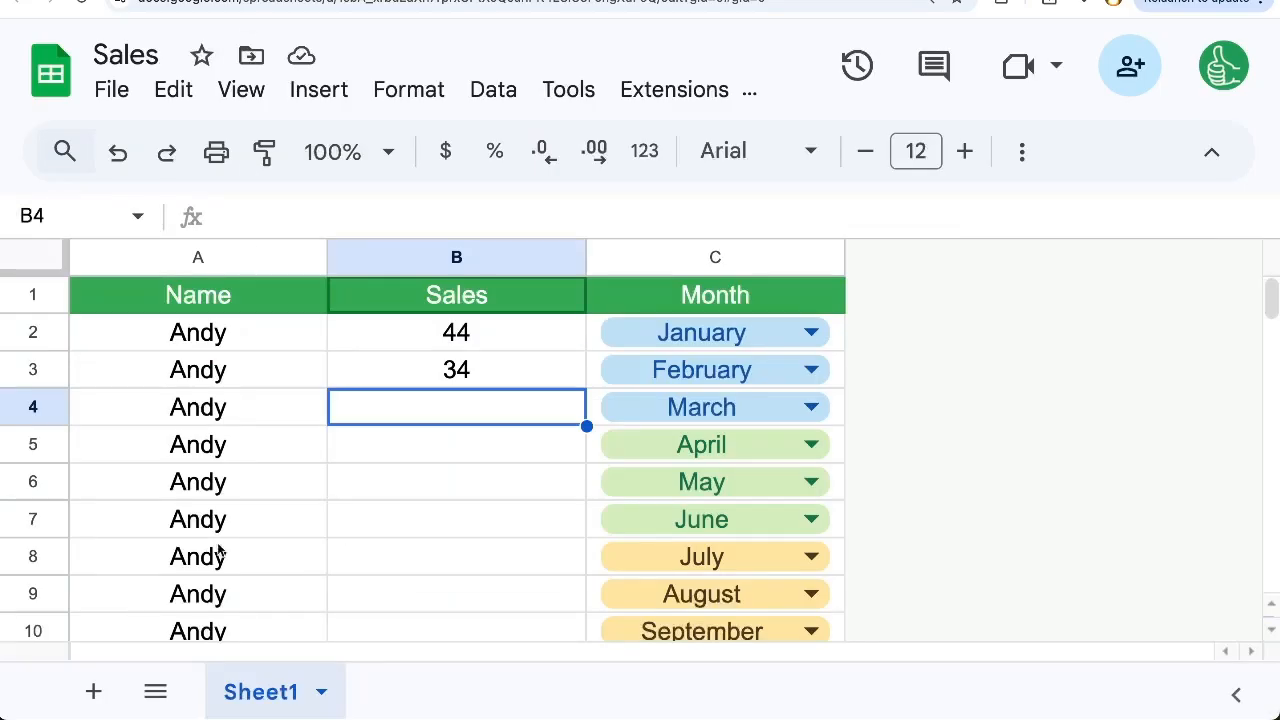
pyautogui.click(87, 290)
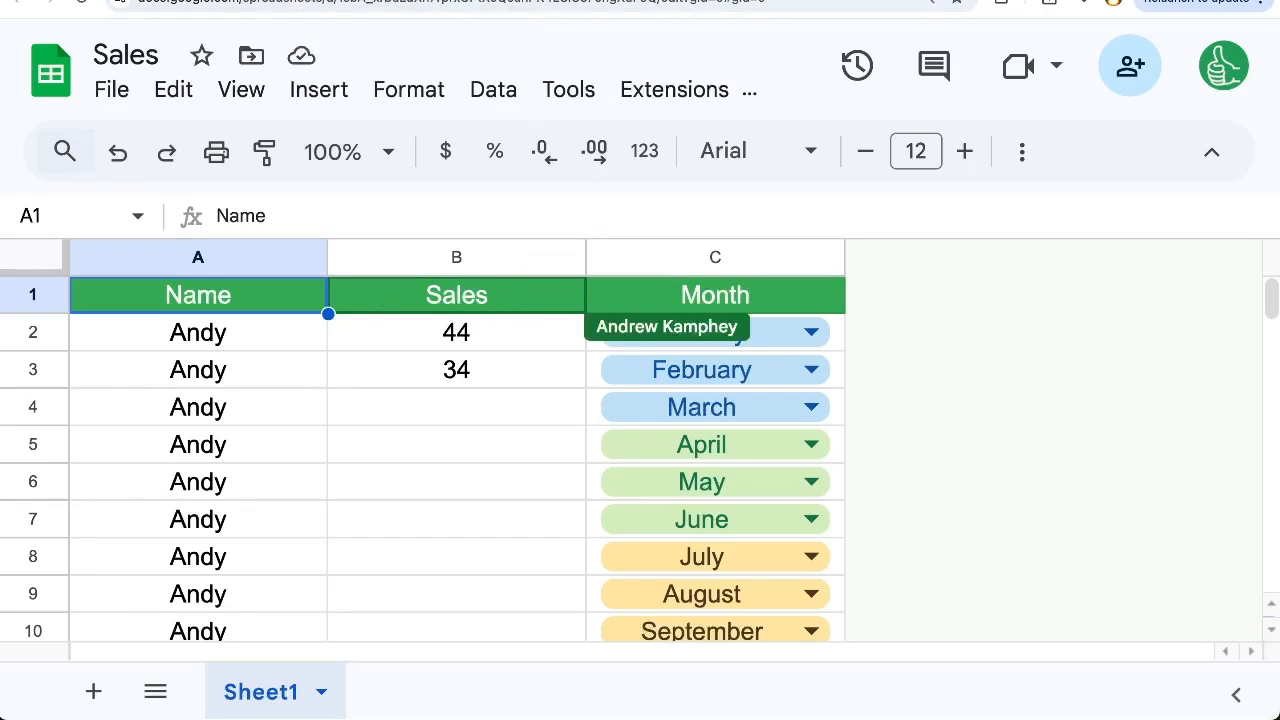
pyautogui.click(203, 371)
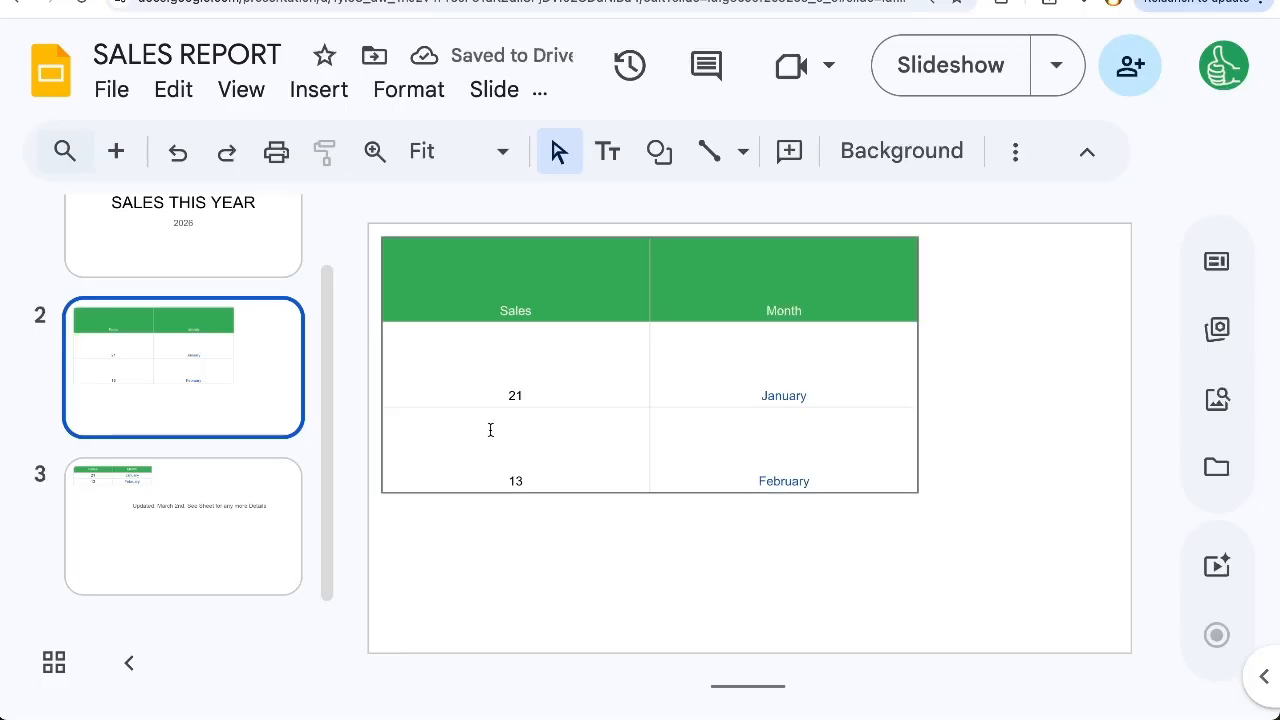
pyautogui.doubleClick(545, 377)
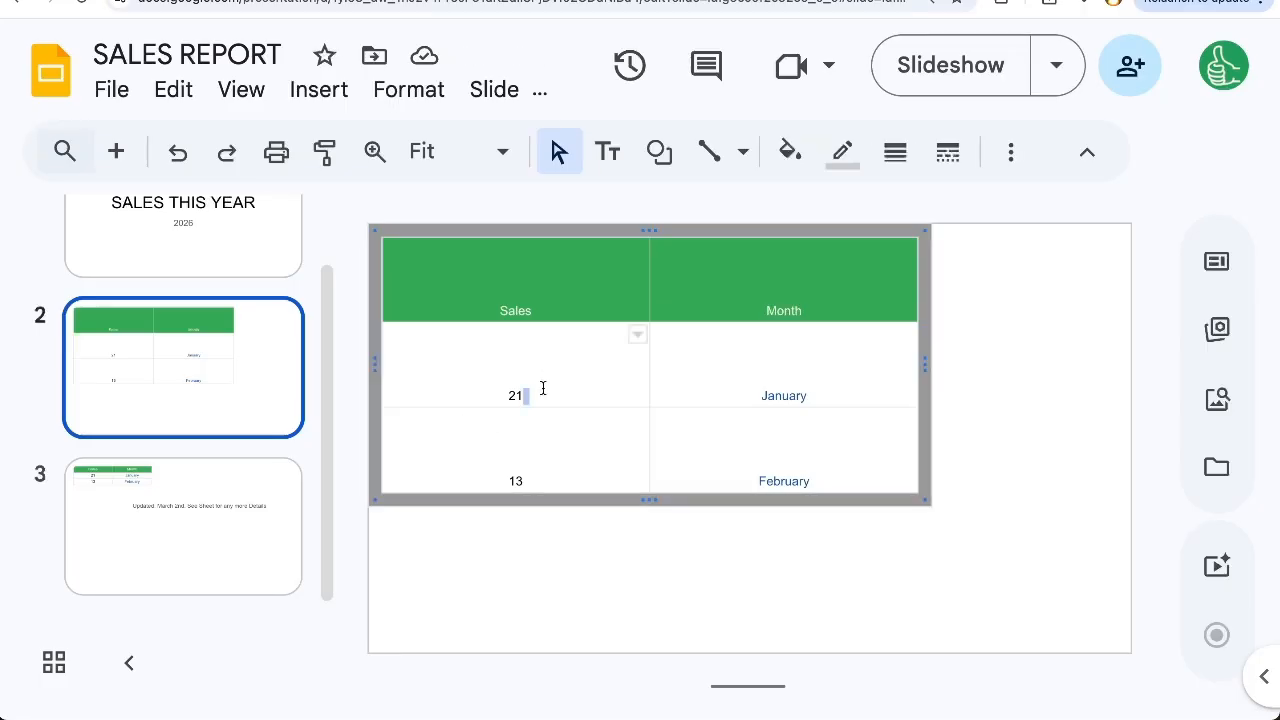
# Update the linked table on slide 3 with the current data from the Sales spreadsheet
pyautogui.click(128, 545)
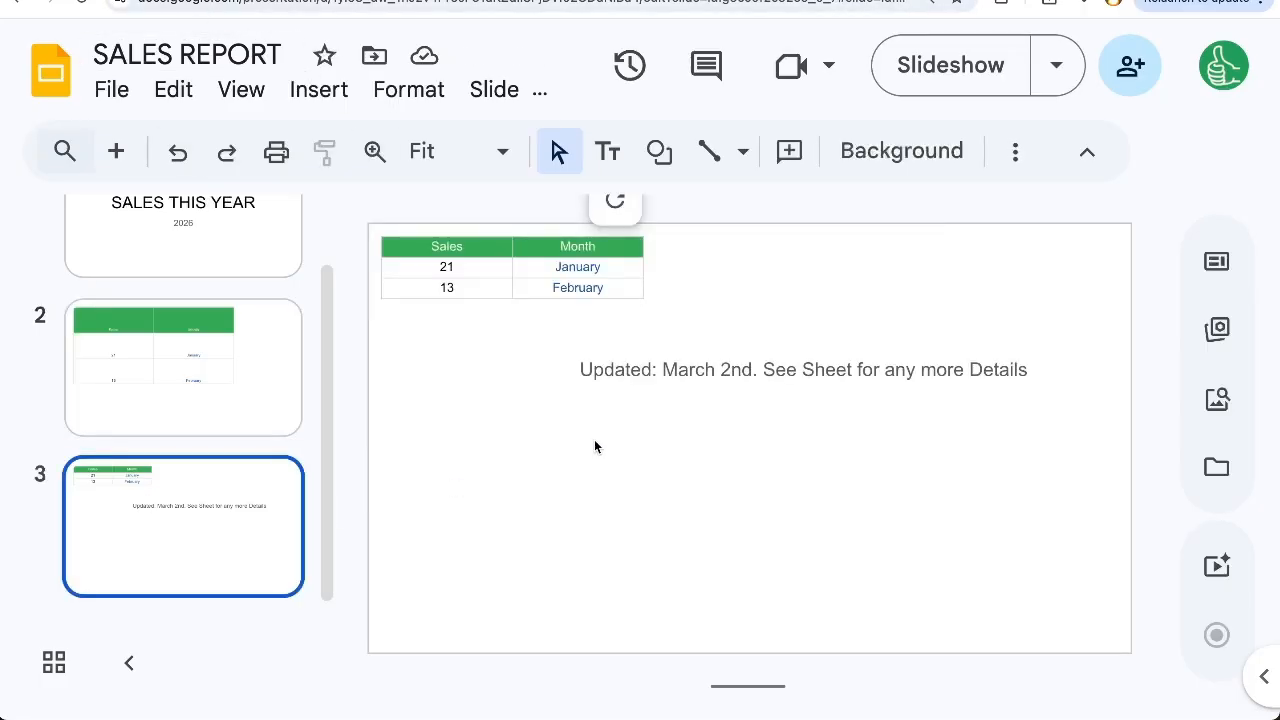
pyautogui.click(584, 248)
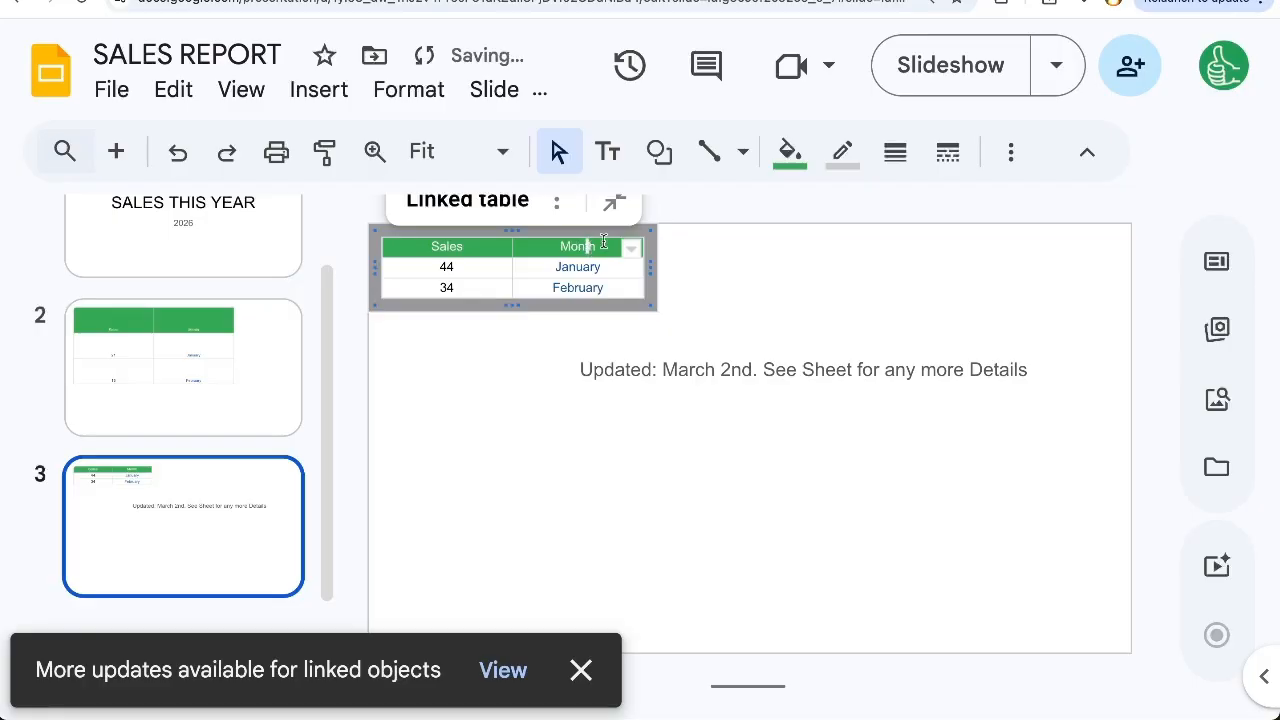
pyautogui.click(557, 203)
pyautogui.click(328, 252)
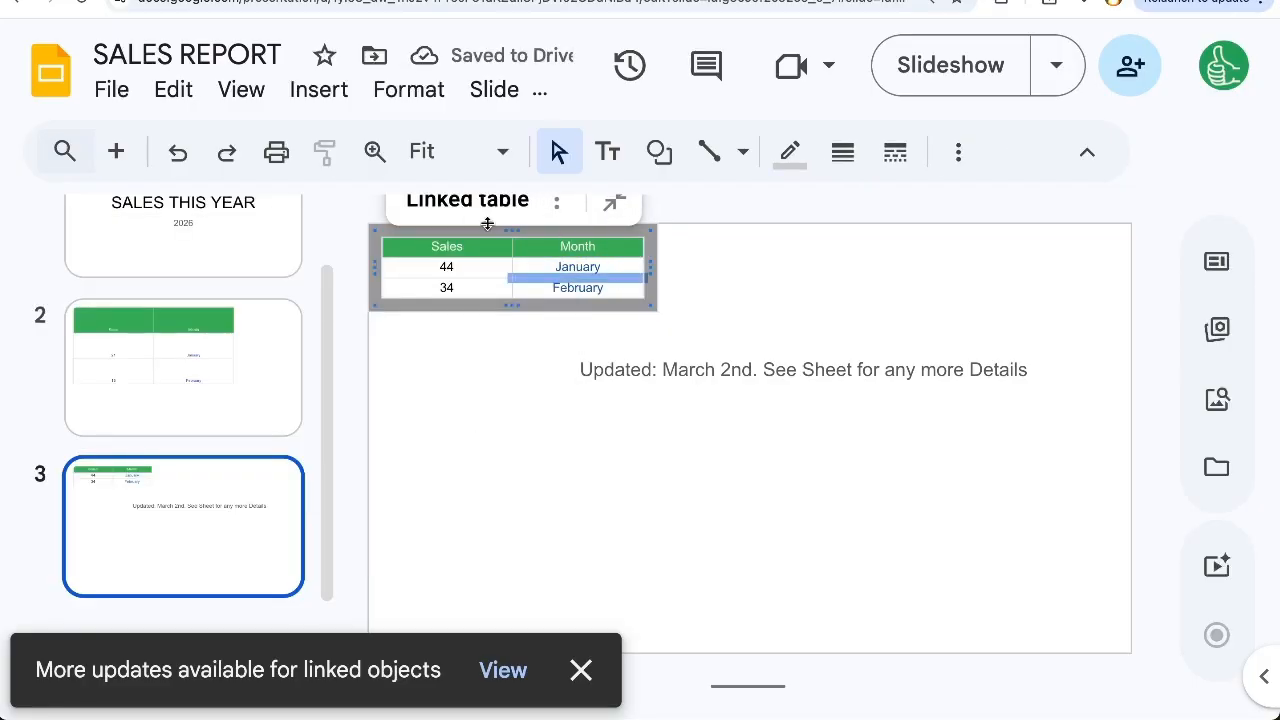
# Switch to the Sales spreadsheet and set the February sales in B3 to 55 and the January sales in B2 to 32
pyautogui.click(485, 408)
pyautogui.click(486, 360)
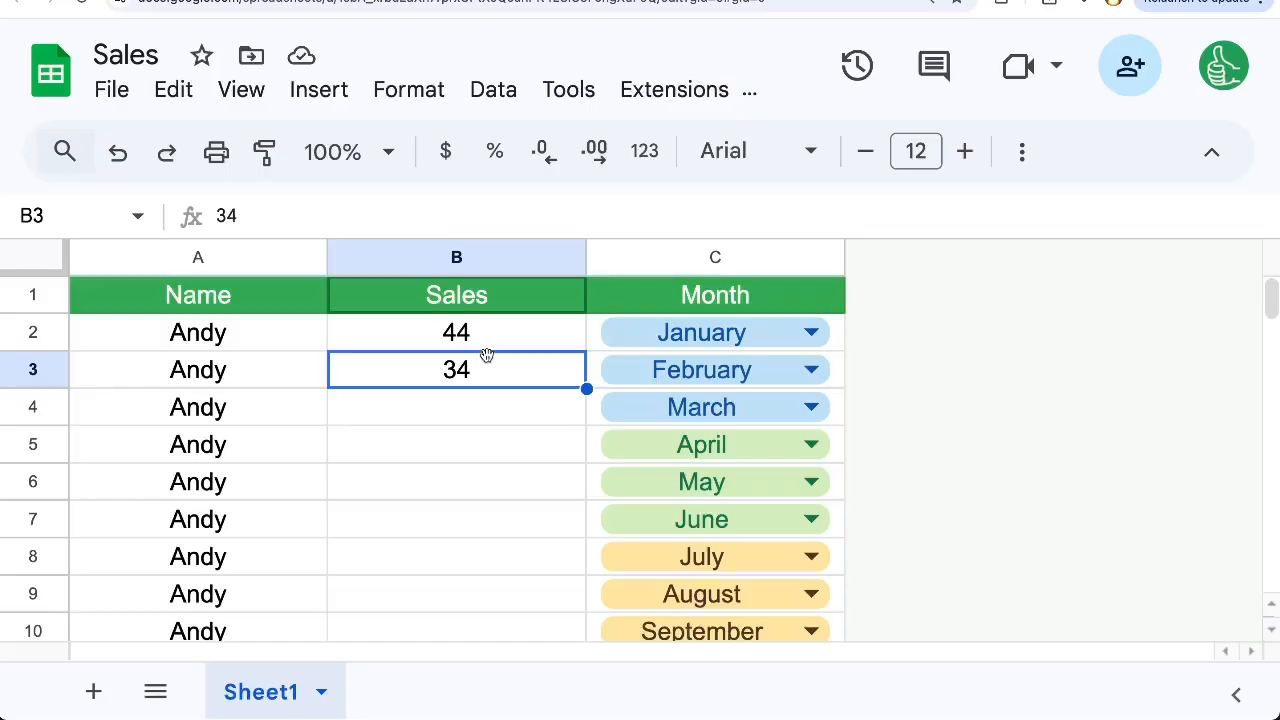
pyautogui.write('55')
pyautogui.press('Return')
pyautogui.click(508, 336)
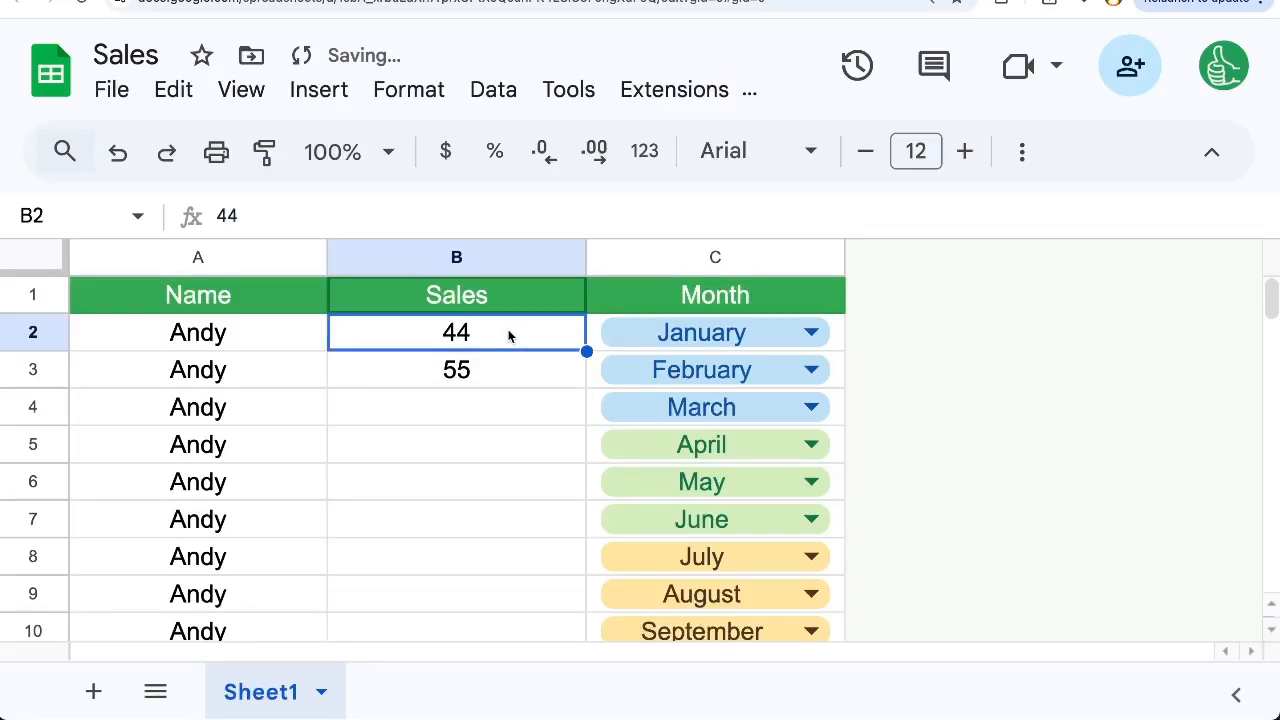
pyautogui.write('32')
pyautogui.press('Return')
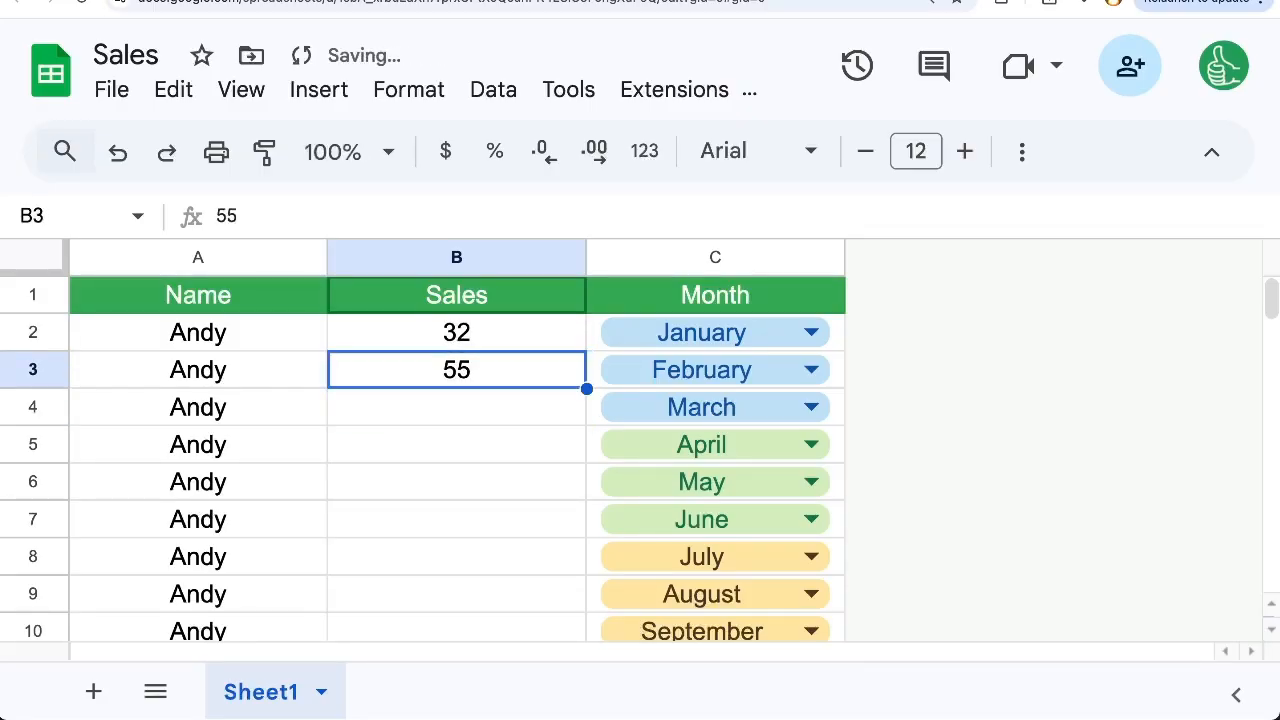
# Return to the SALES REPORT presentation and refresh slide 3's linked table from the Sales spreadsheet
pyautogui.hotkey('ctrl', 'shift', 'Tab')
pyautogui.click(240, 380)
pyautogui.click(285, 468)
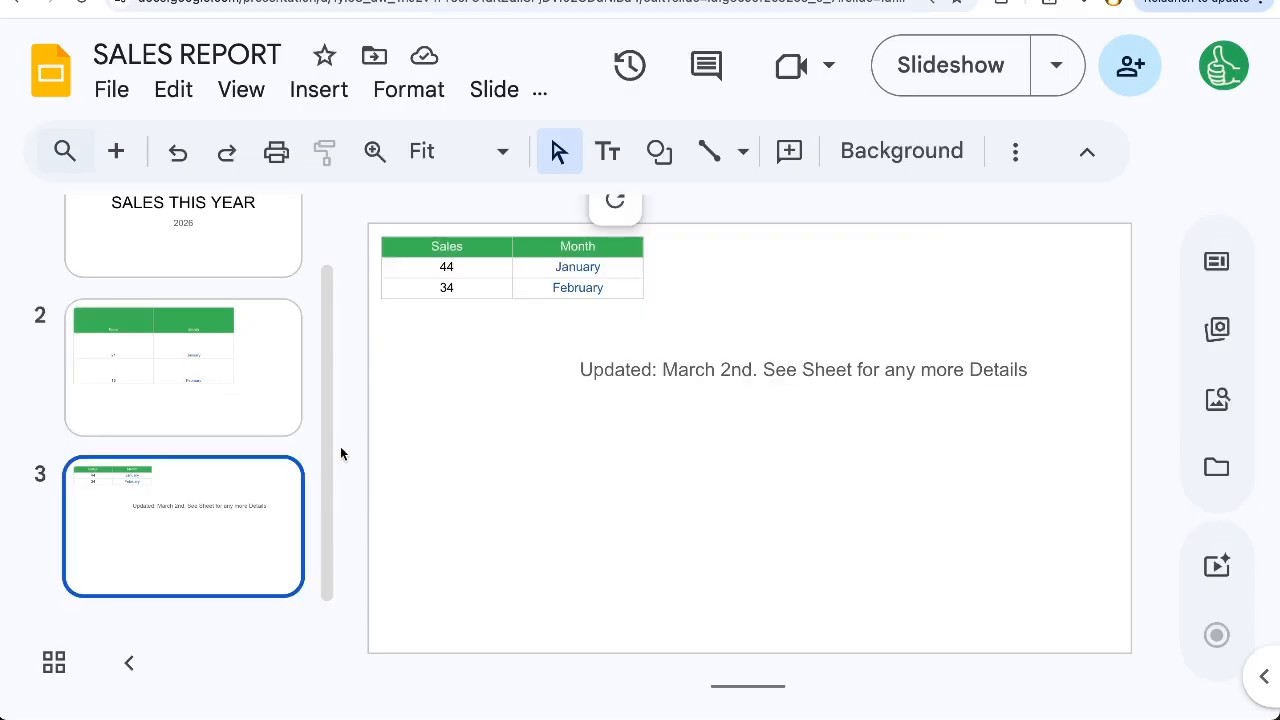
pyautogui.click(458, 255)
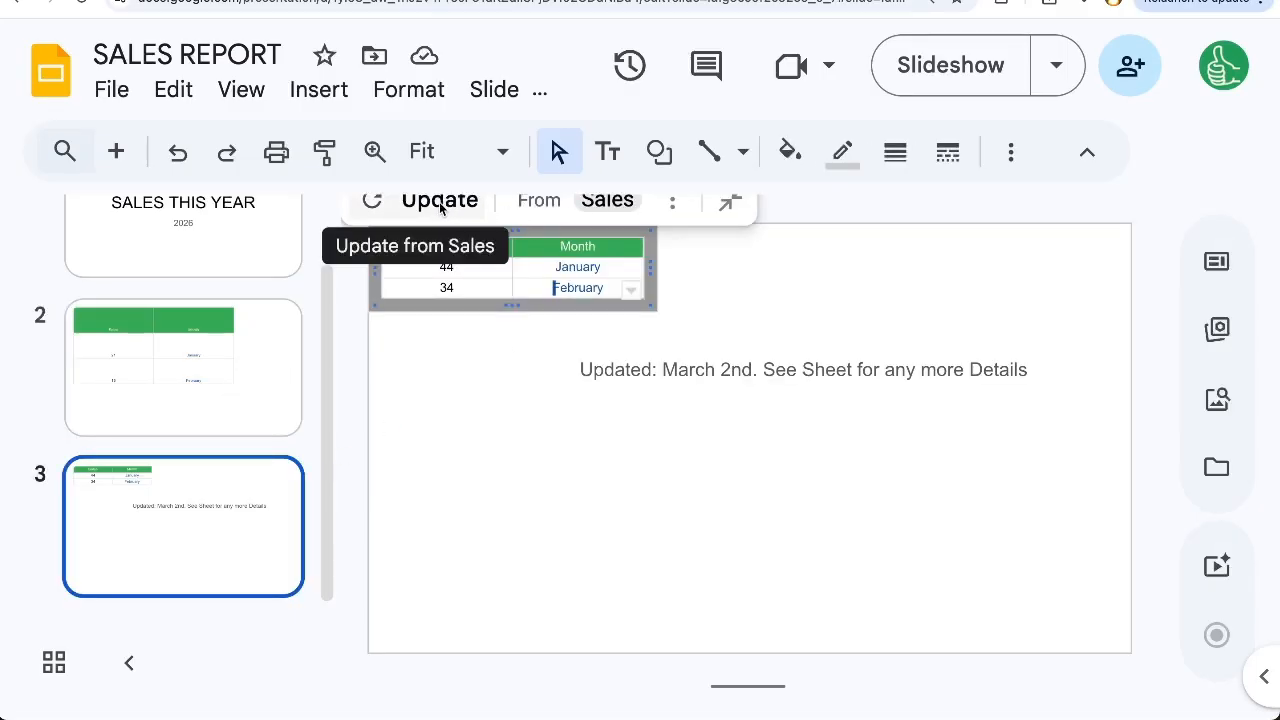
pyautogui.click(439, 202)
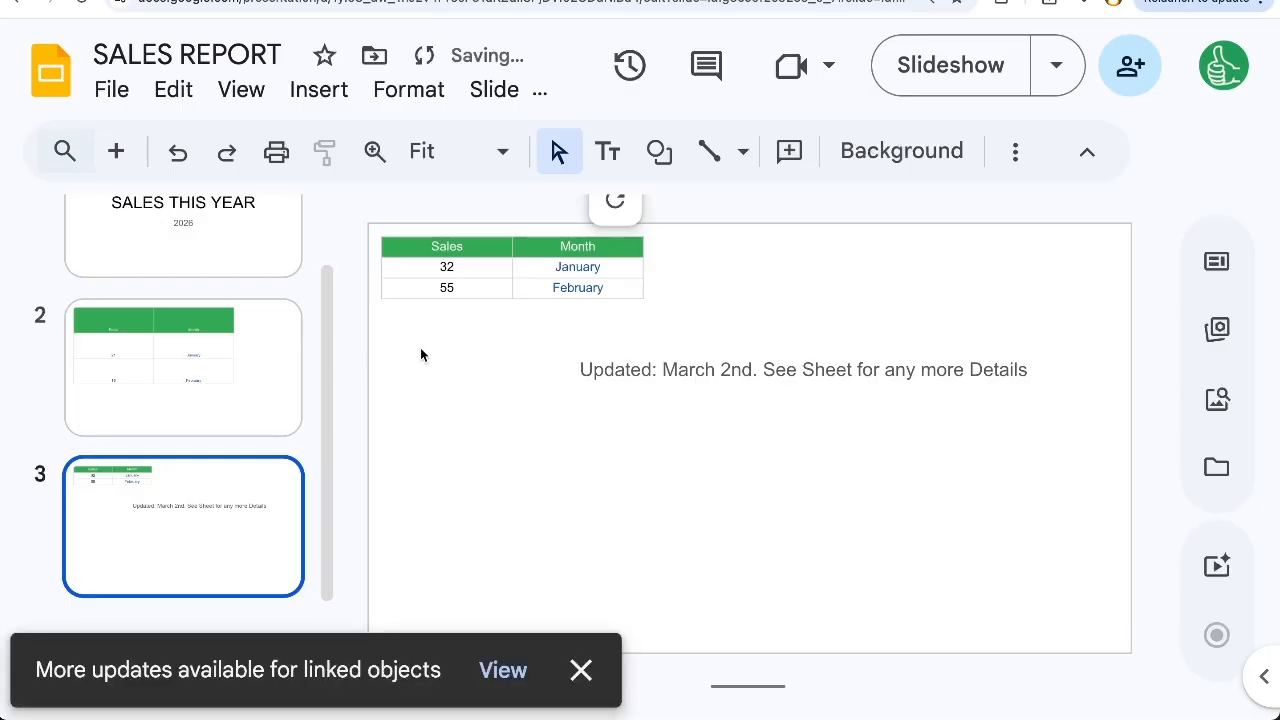
# Inspect the unlinked table on slide 2 for any changes from the source spreadsheet
pyautogui.click(122, 352)
pyautogui.moveTo(523, 346); pyautogui.dragTo(748, 451)
pyautogui.click(760, 455)
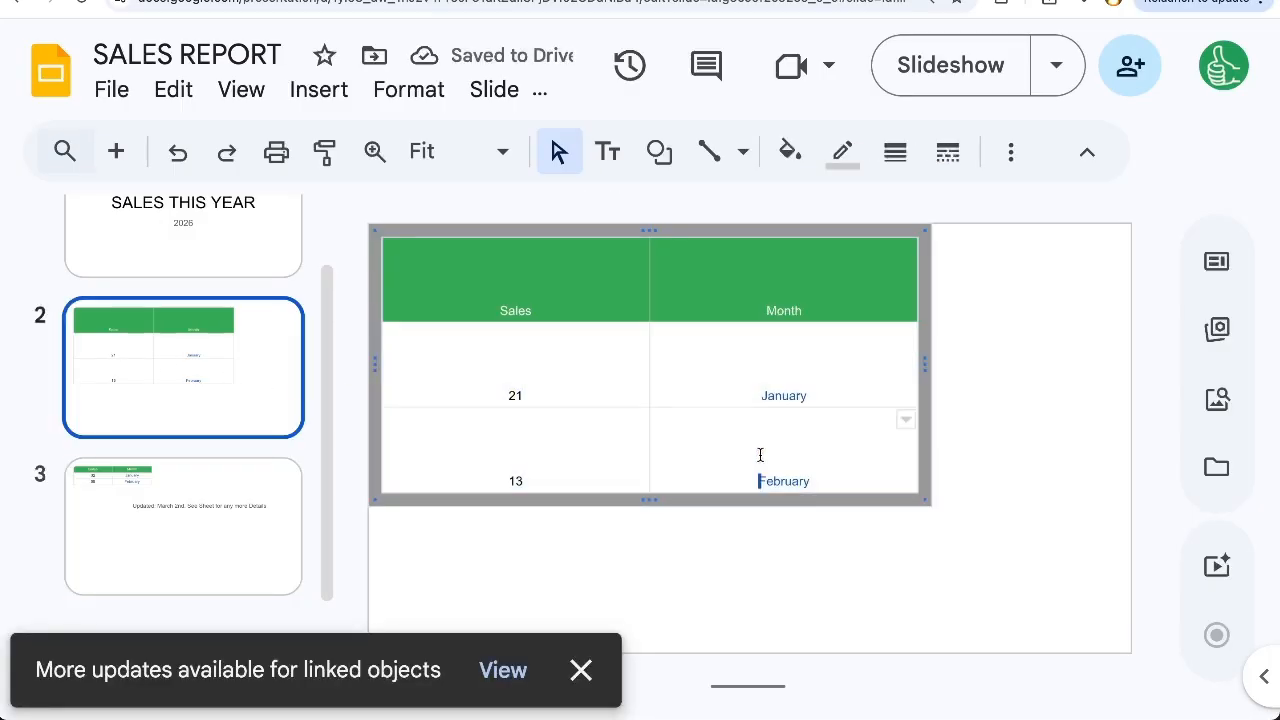